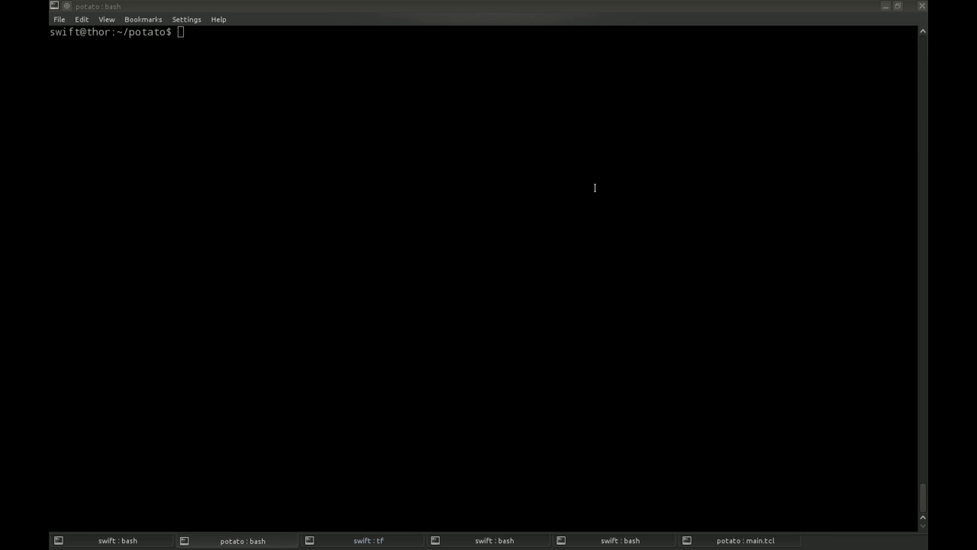
List the potato folder with ls, pointing out the source archive and the potato.vfs folder.
{"action": "left_click", "coordinate": [595, 188]}
{"action": "type", "text": "ls"}
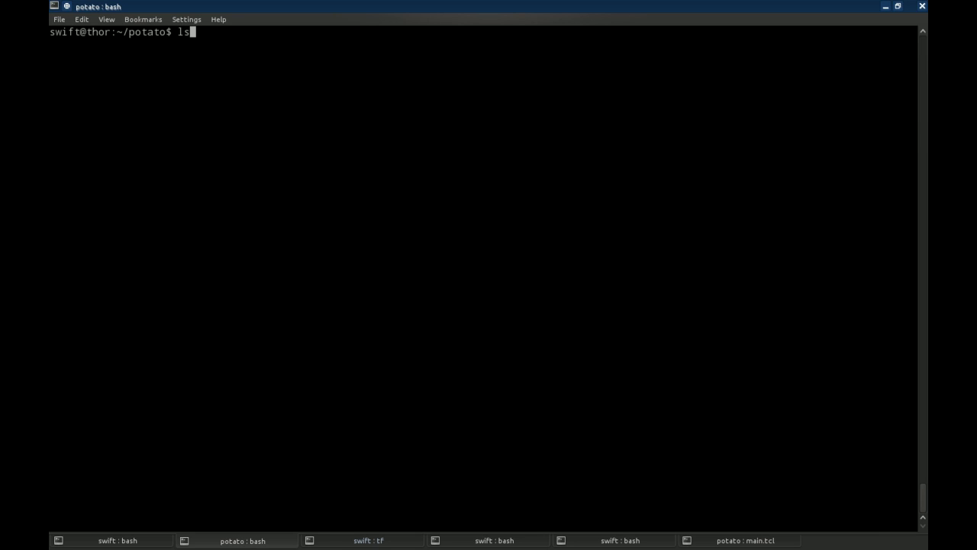
{"action": "key", "text": "Return"}
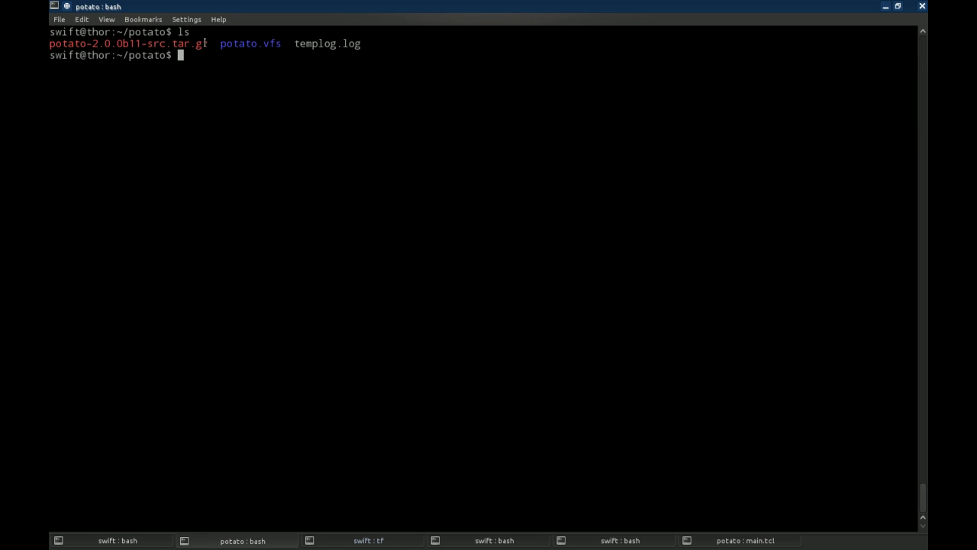
{"action": "left_click_drag", "start_coordinate": [207, 43], "coordinate": [49, 43]}
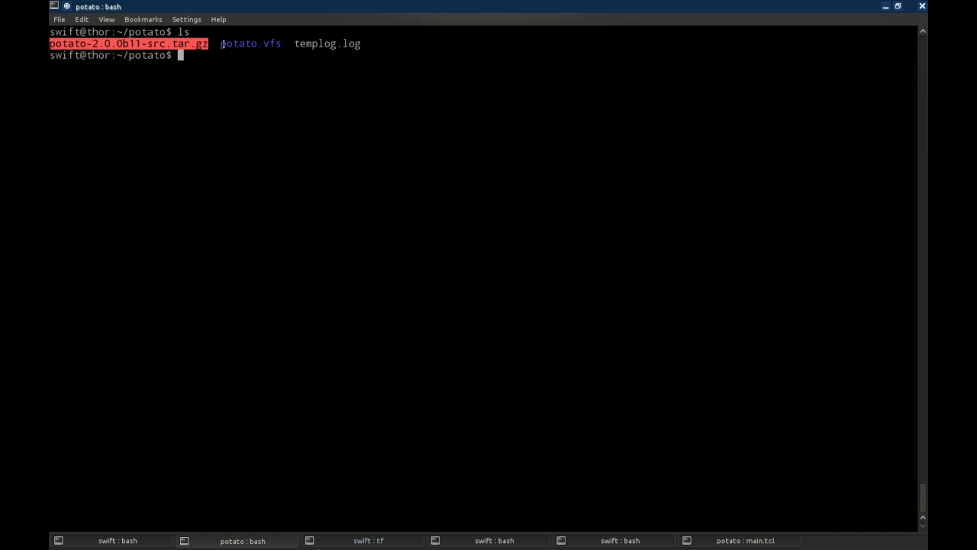
{"action": "left_click_drag", "start_coordinate": [221, 44], "coordinate": [281, 44]}
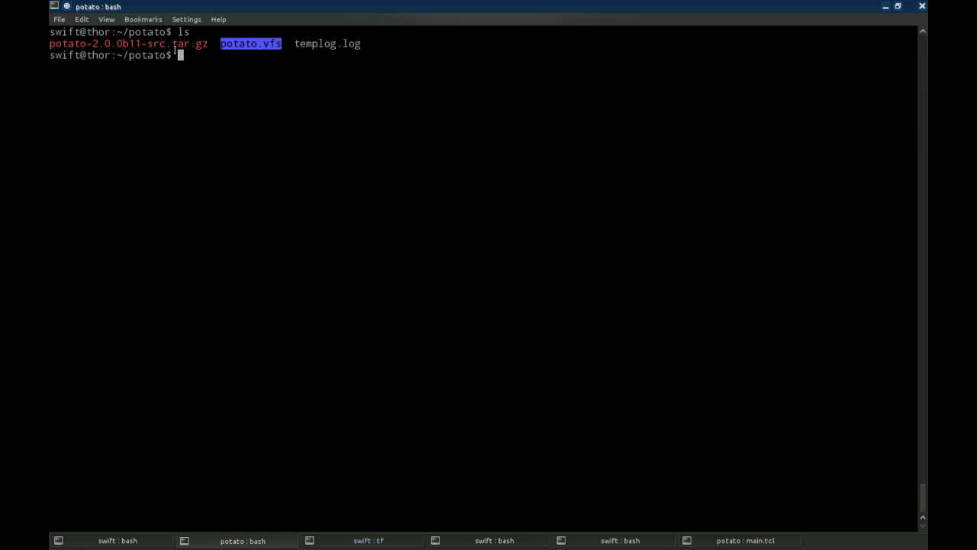
{"action": "left_click", "coordinate": [212, 73]}
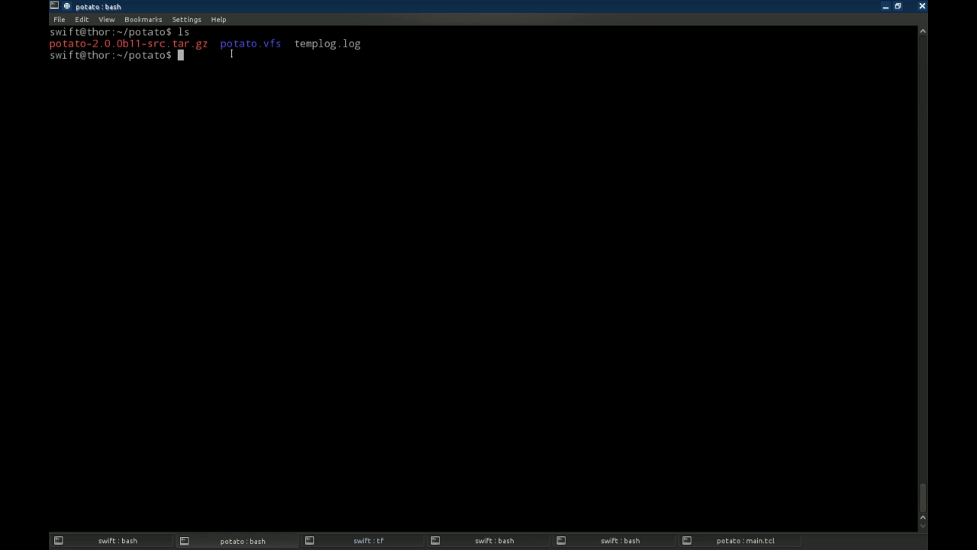
Move into potato.vfs, list its contents, and run ./main.tcl to launch the client.
{"action": "type", "text": "cd potato.vfs"}
{"action": "key", "text": "Return"}
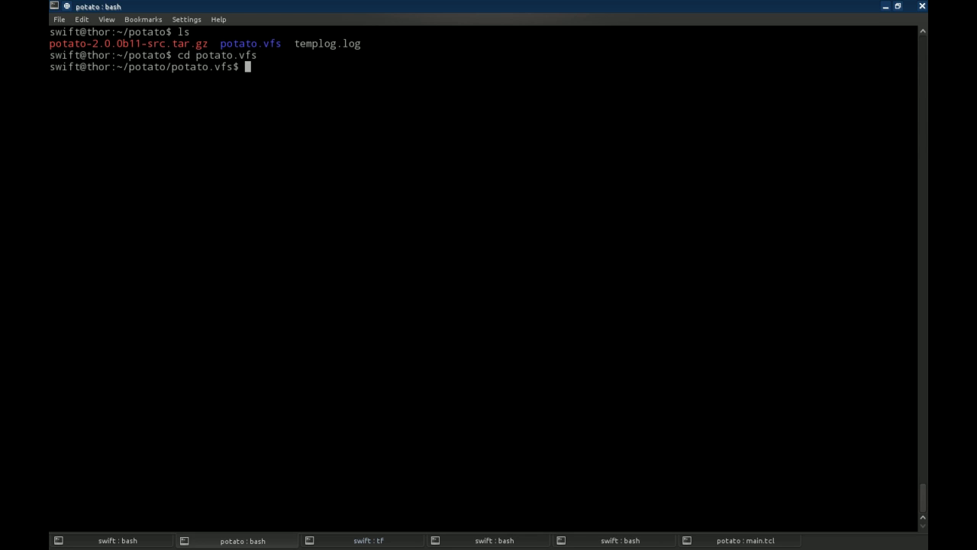
{"action": "type", "text": "ls"}
{"action": "key", "text": "Return"}
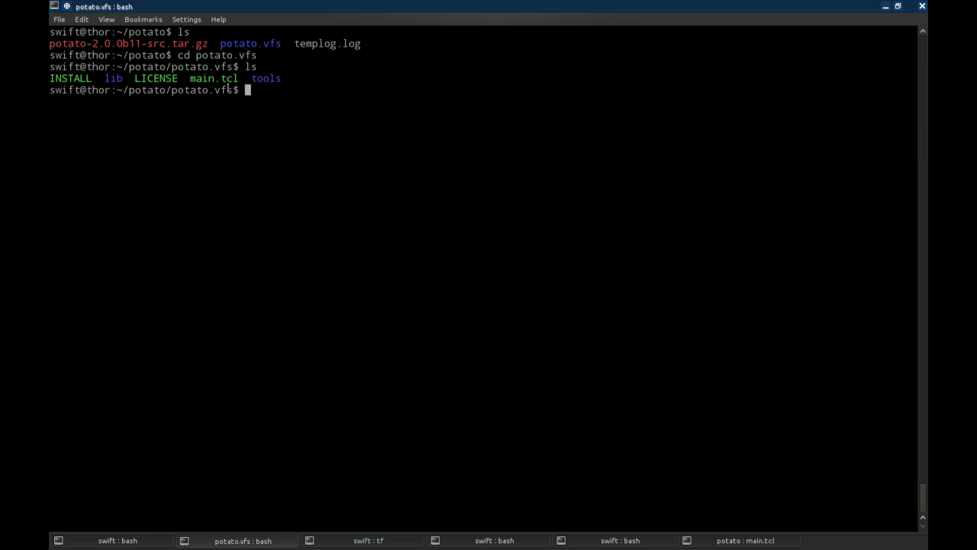
{"action": "left_click_drag", "start_coordinate": [239, 79], "coordinate": [190, 79]}
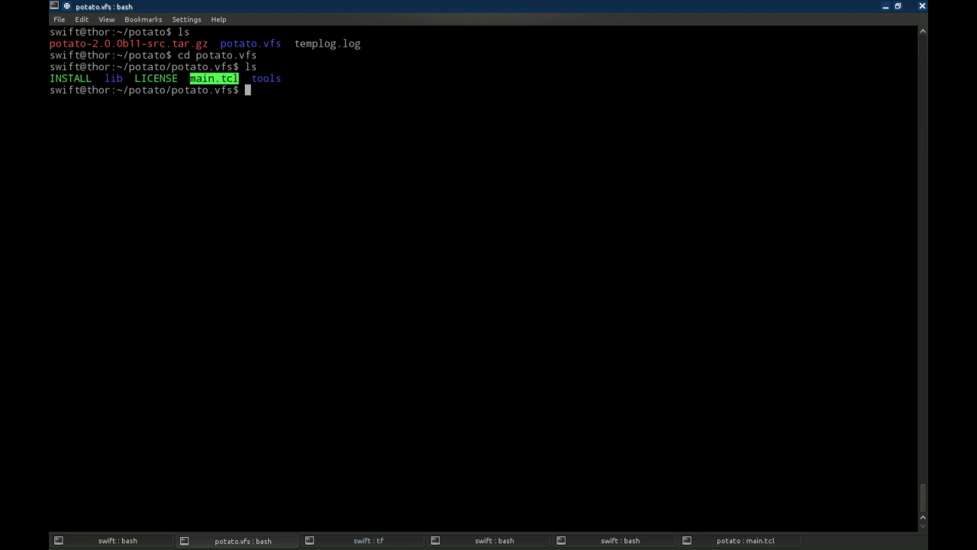
{"action": "type", "text": "./main"}
{"action": "key", "text": "Tab"}
{"action": "key", "text": "Return"}
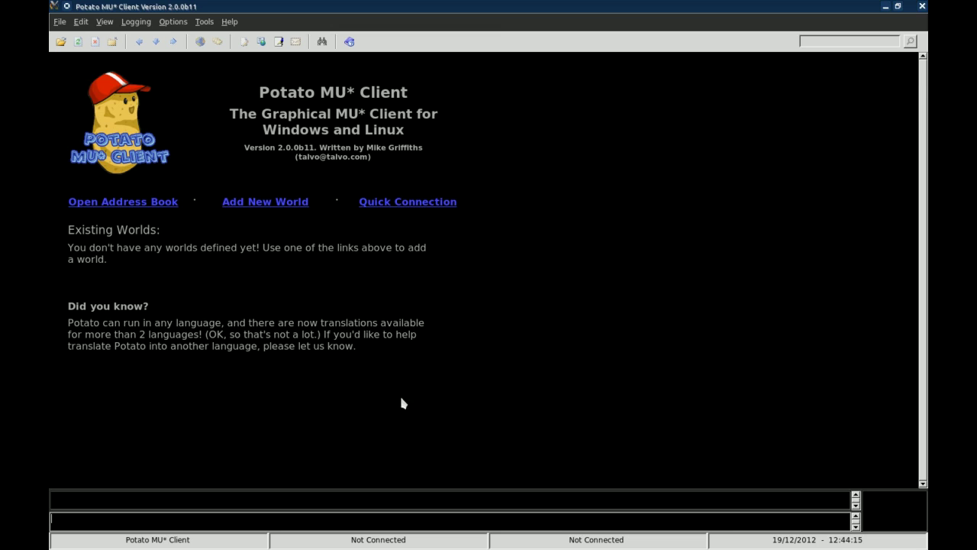
{"action": "left_click", "coordinate": [433, 503]}
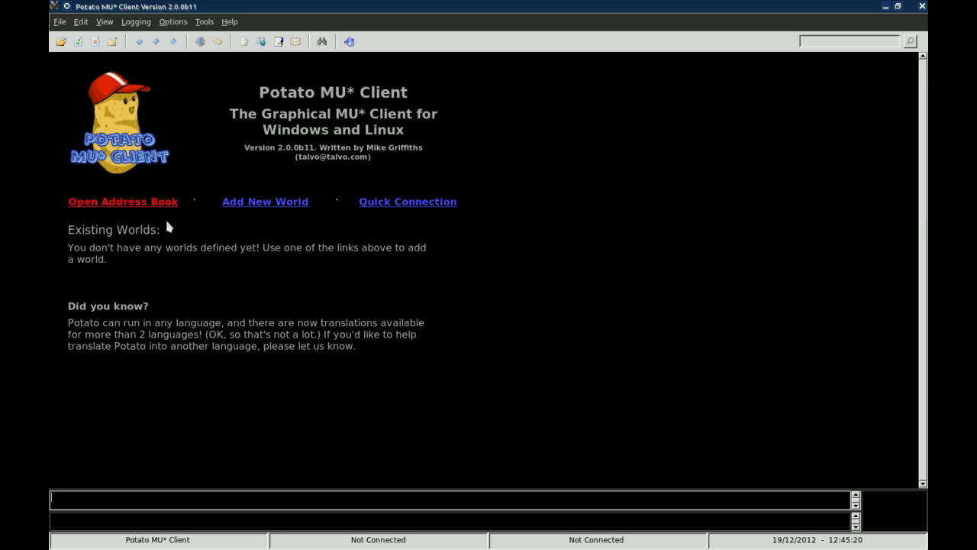
Add a world named Winter's Edge at host winter.mushpark.com, port 3000.
{"action": "left_click", "coordinate": [286, 203]}
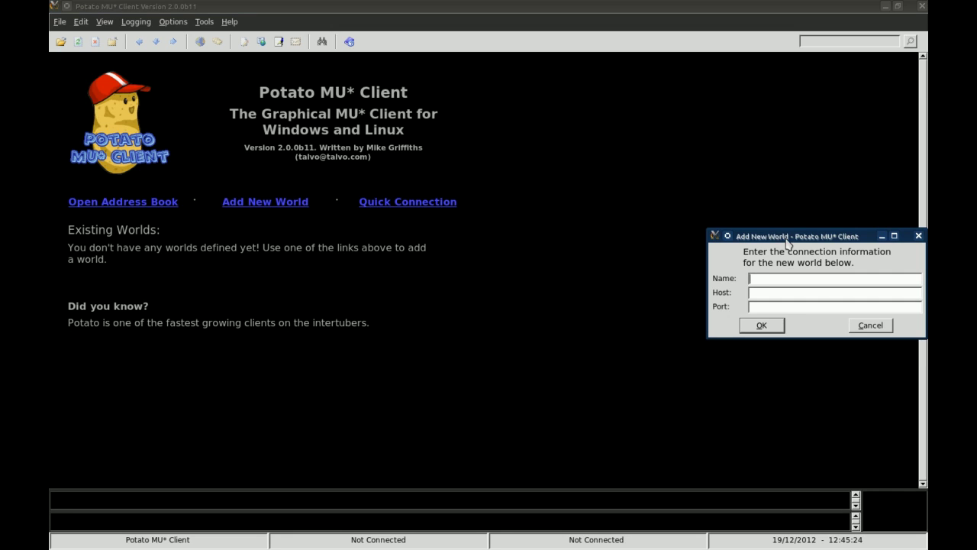
{"action": "left_click_drag", "start_coordinate": [763, 232], "coordinate": [540, 111]}
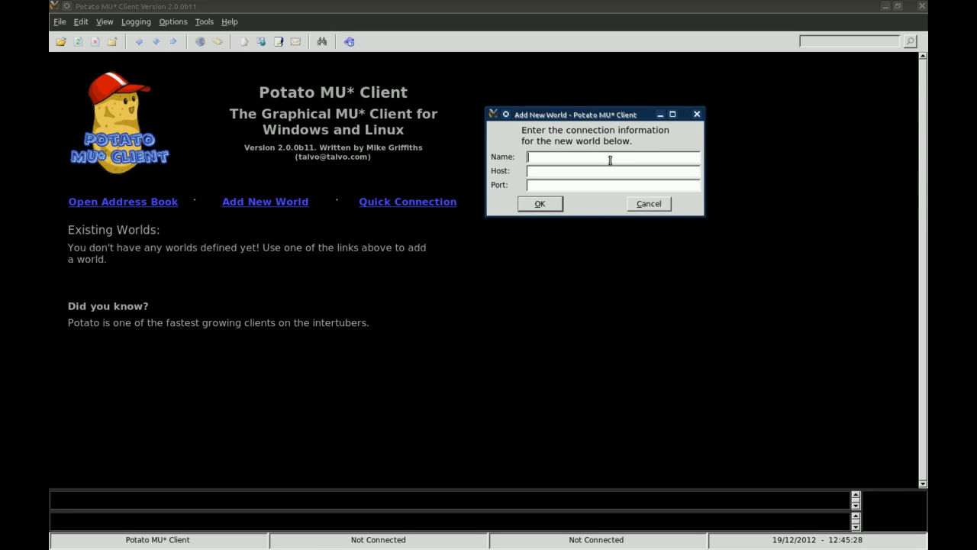
{"action": "type", "text": "Winter"}
{"action": "type", "text": "'s"}
{"action": "type", "text": "m"}
{"action": "type", "text": "winter.mushp"}
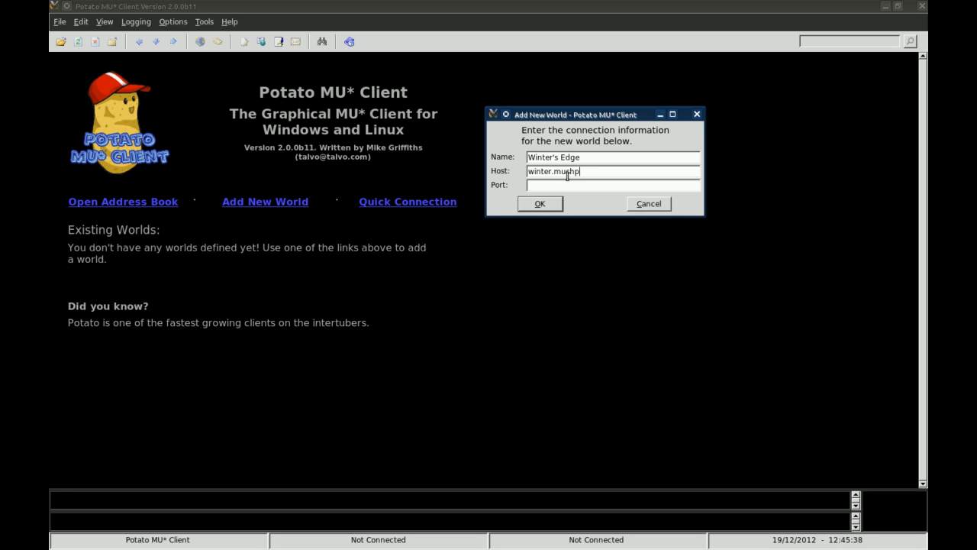
{"action": "type", "text": "ark.com"}
{"action": "type", "text": "3000"}
{"action": "left_click", "coordinate": [548, 203]}
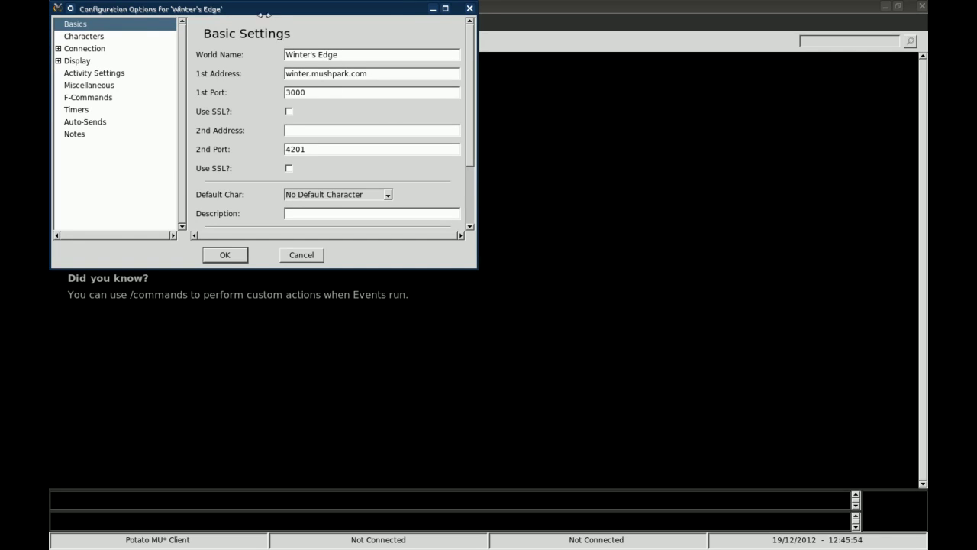
Maximize the Winter's Edge configuration window, keep MUSH as the MU* Type, and go to Characters.
{"action": "left_click_drag", "start_coordinate": [248, 9], "coordinate": [288, 16]}
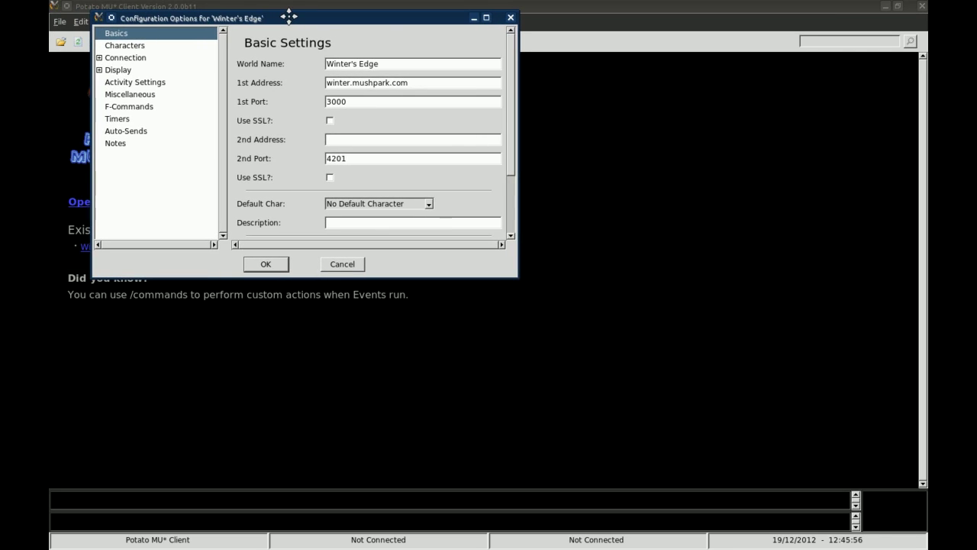
{"action": "left_click", "coordinate": [487, 18]}
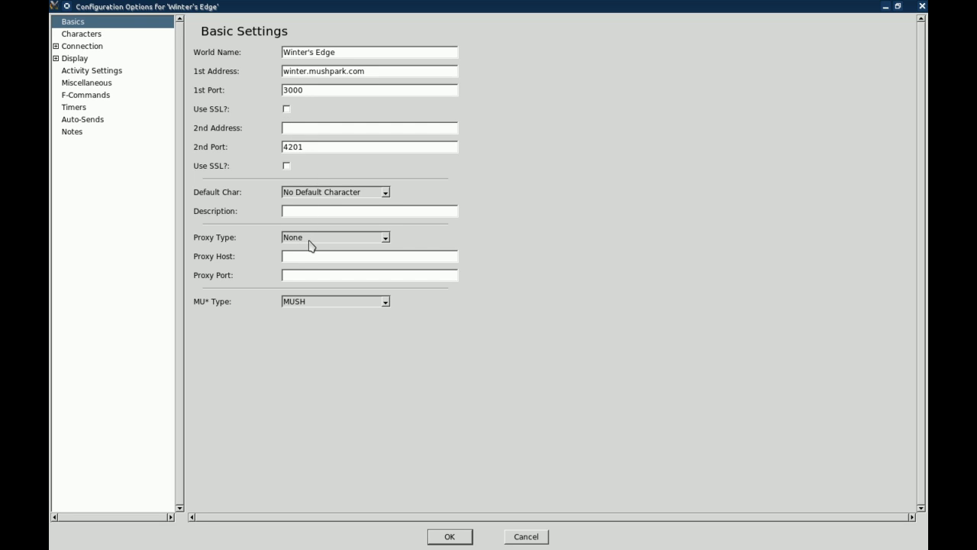
{"action": "left_click", "coordinate": [386, 303]}
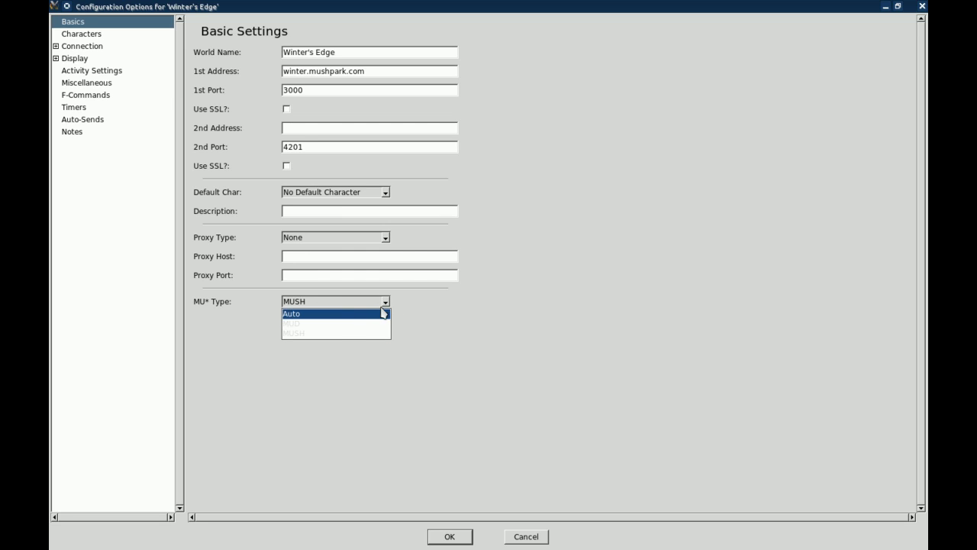
{"action": "left_click", "coordinate": [386, 304]}
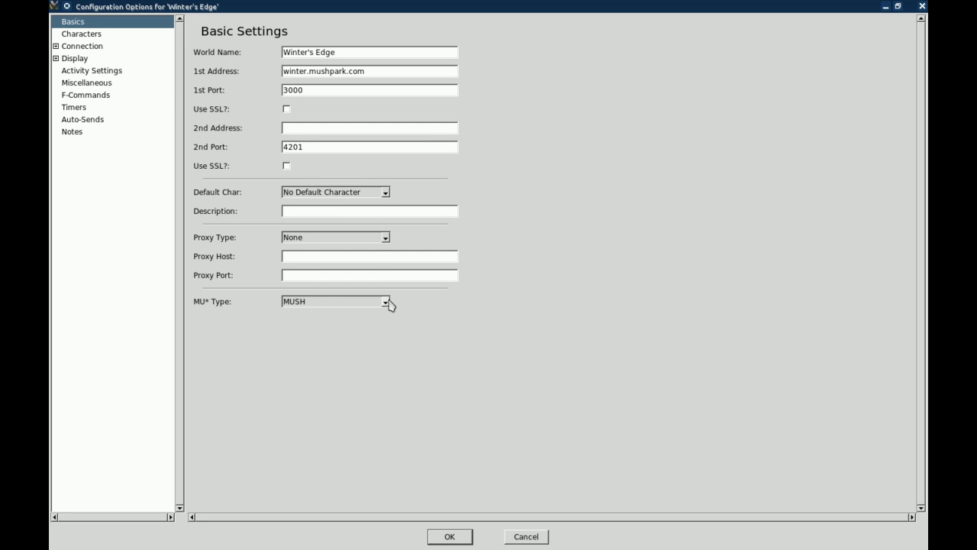
{"action": "left_click", "coordinate": [83, 34]}
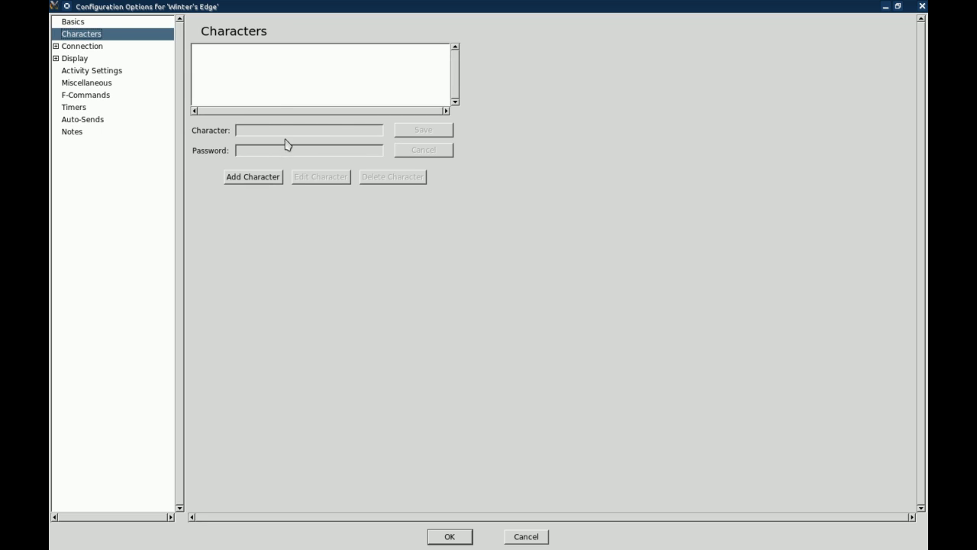
Add a character named Guest with its password and save it to the Characters list.
{"action": "left_click", "coordinate": [253, 177]}
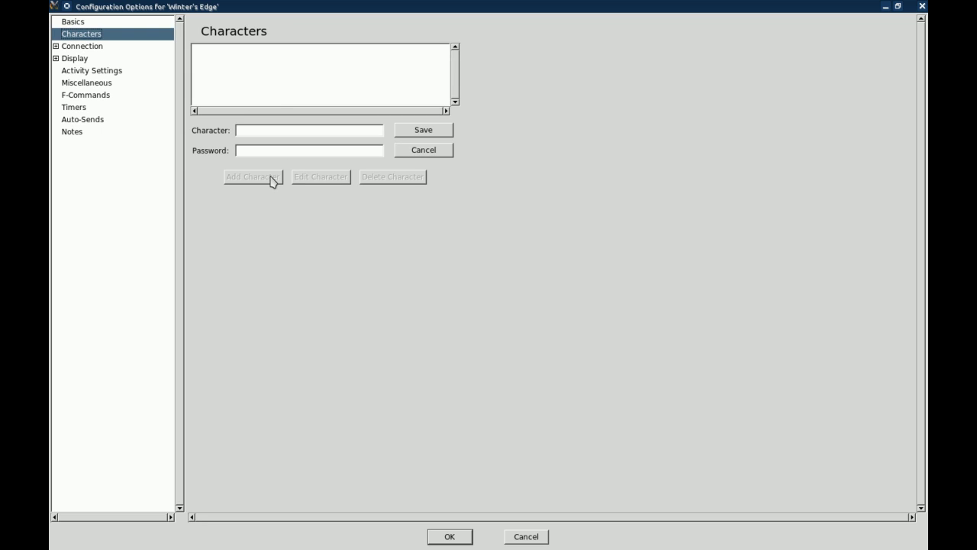
{"action": "left_click", "coordinate": [322, 131]}
{"action": "type", "text": "Taladanpasswordx"}
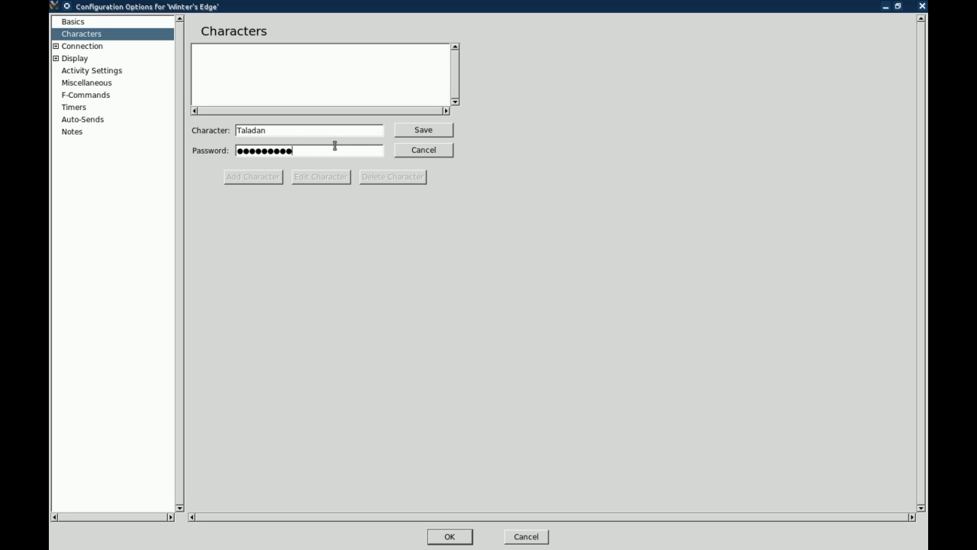
{"action": "key", "text": "BackSpace"}
{"action": "key", "text": "BackSpace"}
{"action": "key", "text": "BackSpace"}
{"action": "key", "text": "BackSpace"}
{"action": "key", "text": "BackSpace"}
{"action": "key", "text": "BackSpace"}
{"action": "key", "text": "BackSpace"}
{"action": "key", "text": "BackSpace"}
{"action": "key", "text": "shift+Tab"}
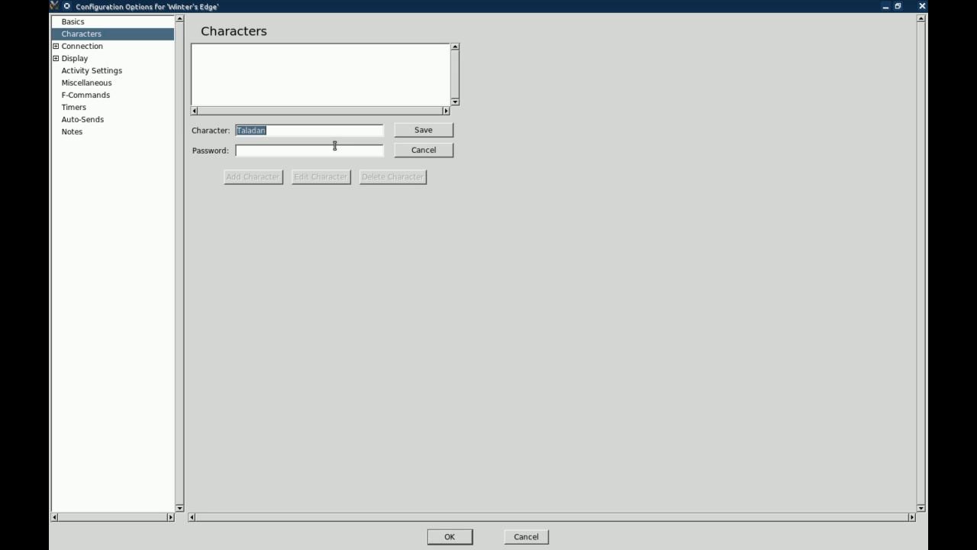
{"action": "type", "text": "gGuiguest"}
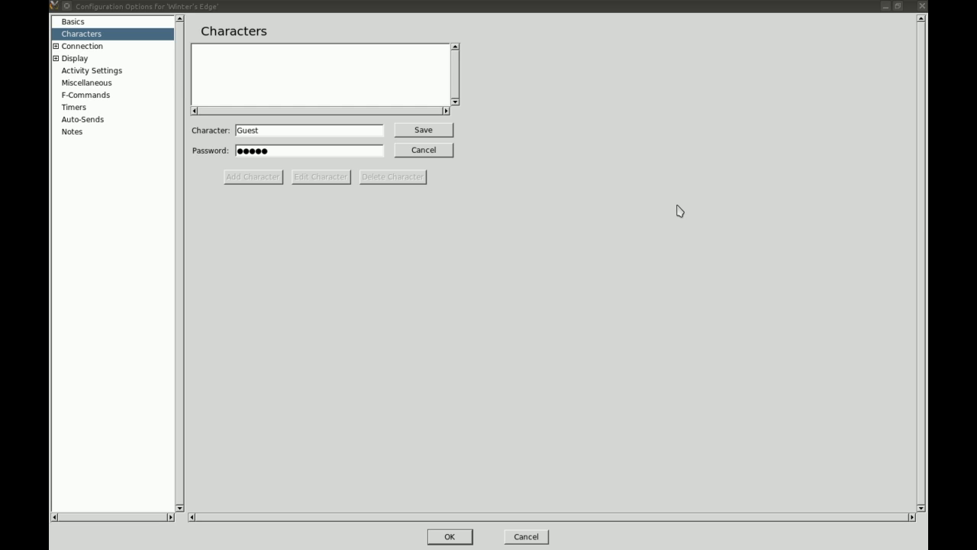
{"action": "left_click", "coordinate": [414, 134]}
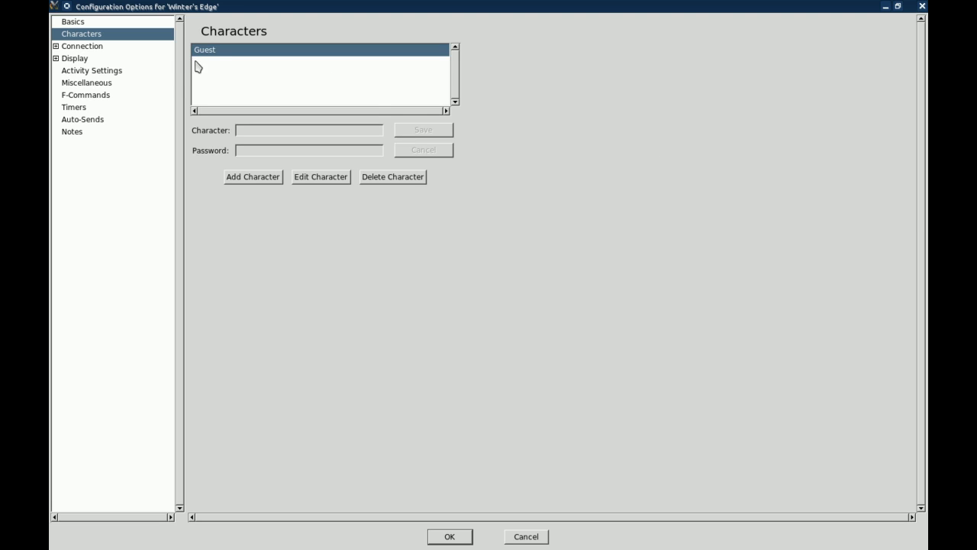
{"action": "left_click", "coordinate": [320, 182]}
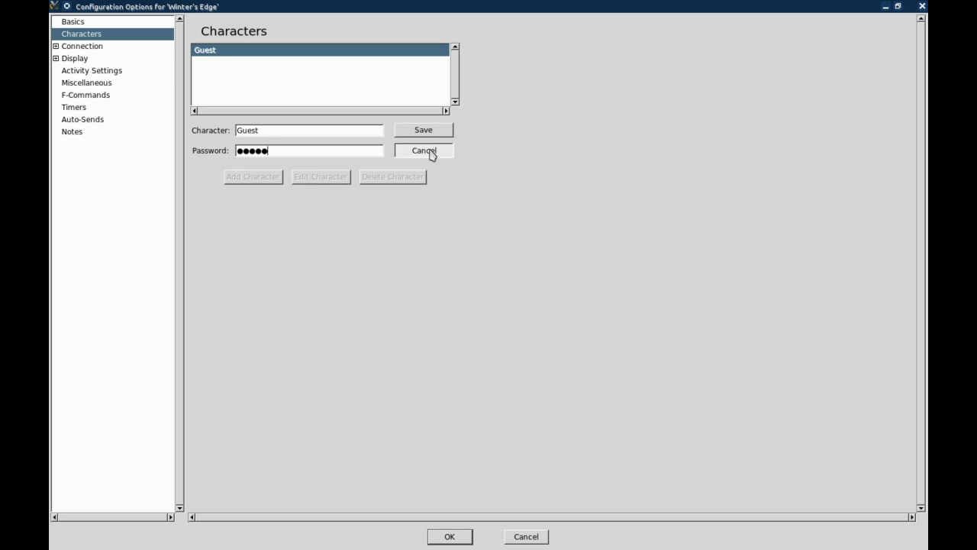
{"action": "left_click", "coordinate": [430, 152]}
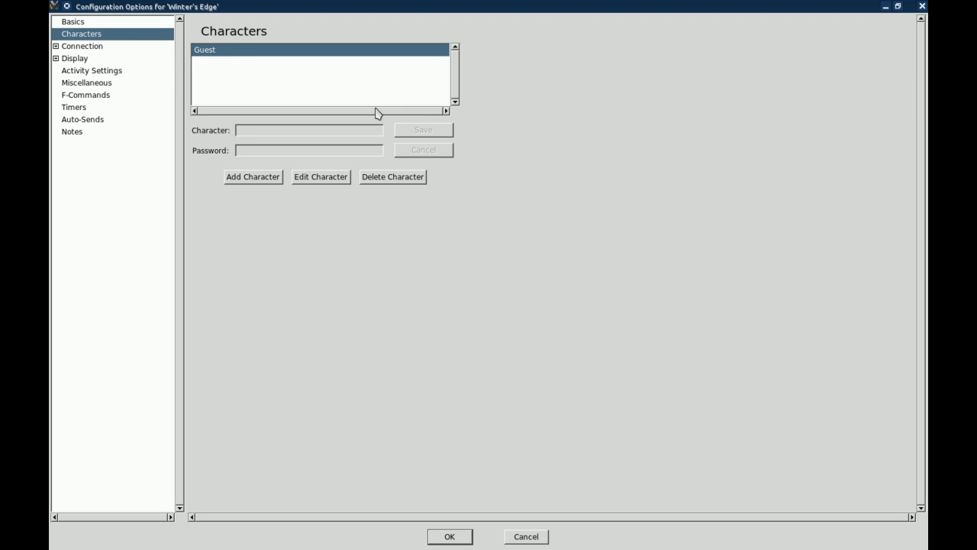
On the Basics page, set Default Char to Guest, then show the Connection settings.
{"action": "left_click", "coordinate": [117, 23]}
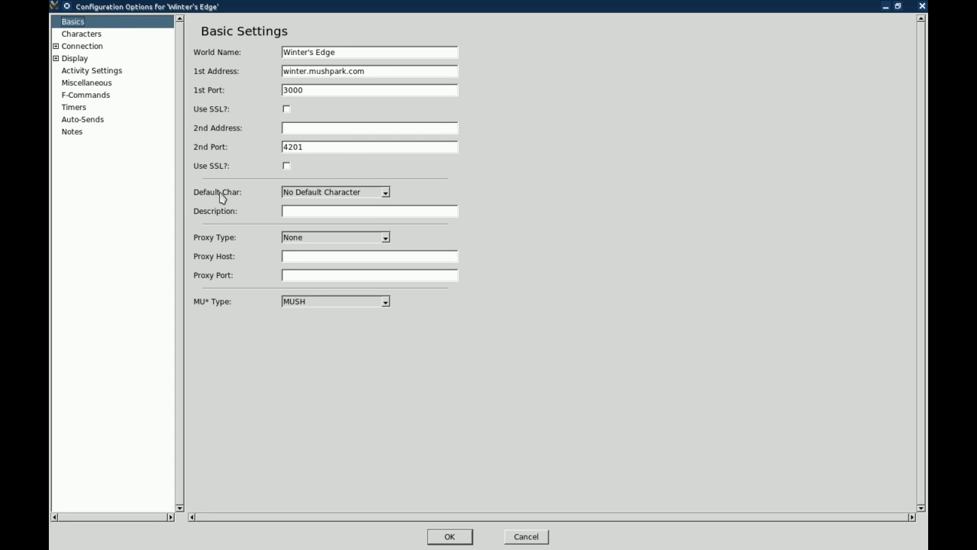
{"action": "left_click", "coordinate": [386, 192]}
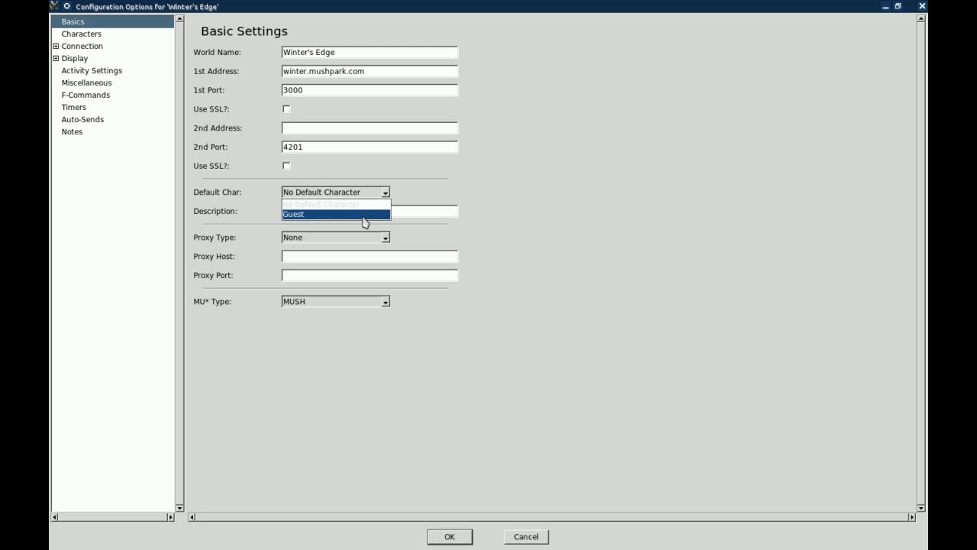
{"action": "left_click", "coordinate": [364, 216]}
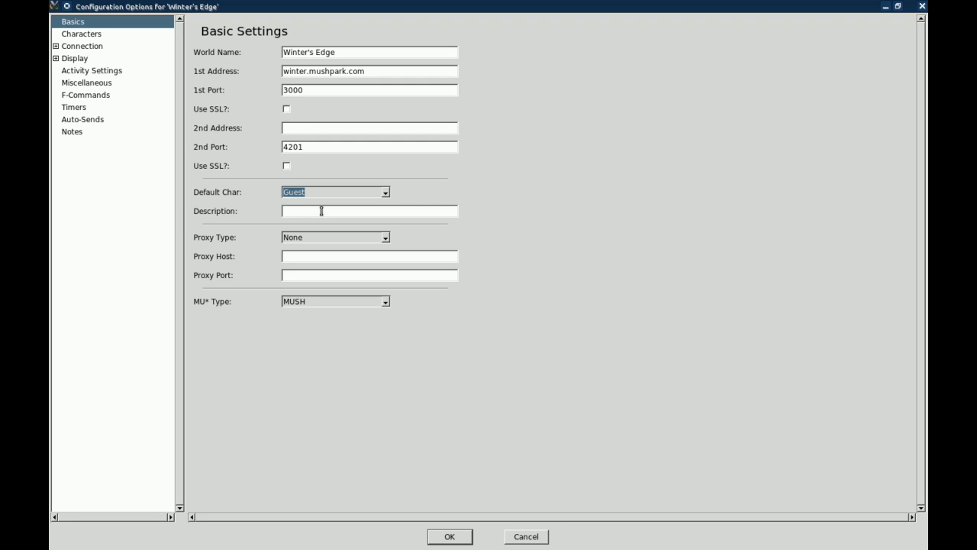
{"action": "left_click", "coordinate": [58, 47]}
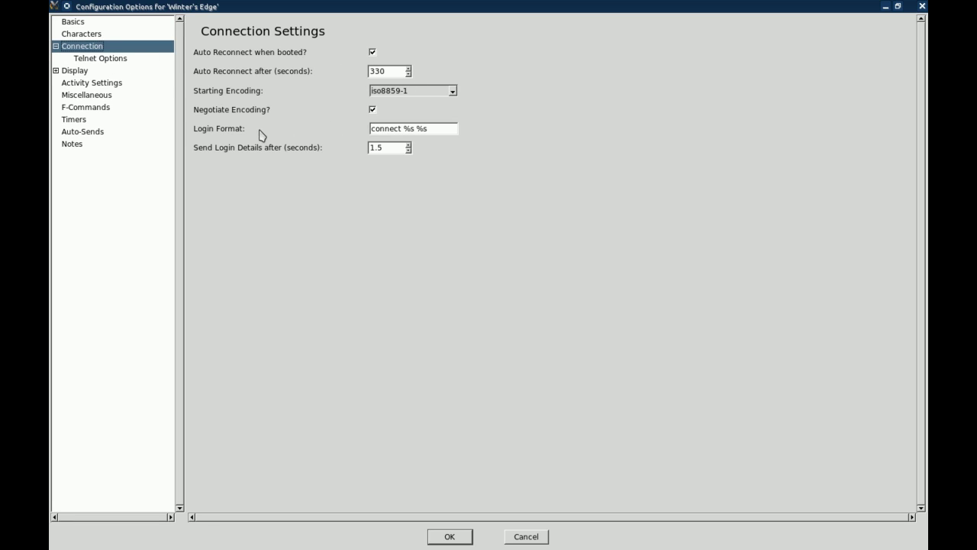
Browse the Telnet Options, ANSI Colors and Fonts, and Display Miscellaneous pages.
{"action": "left_click", "coordinate": [105, 61]}
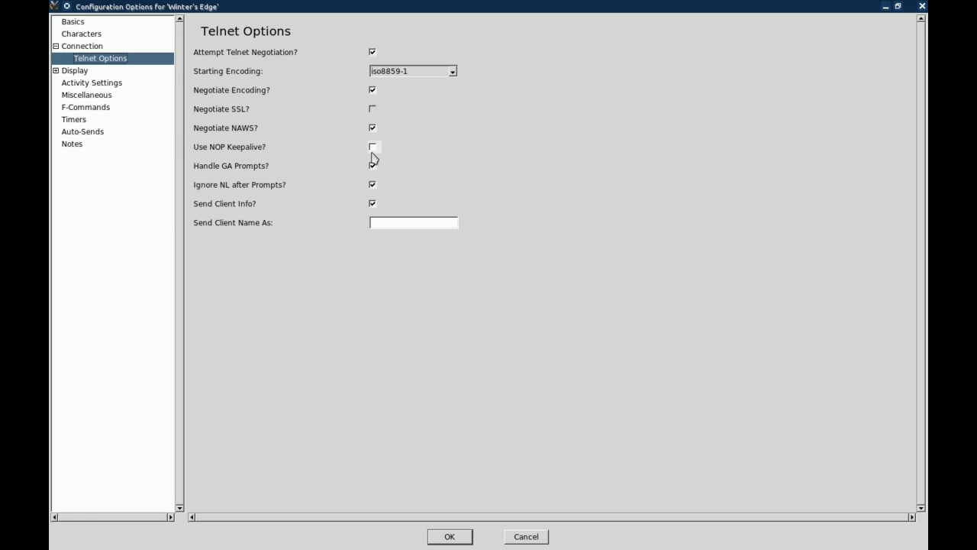
{"action": "left_click", "coordinate": [55, 47]}
{"action": "left_click", "coordinate": [55, 58]}
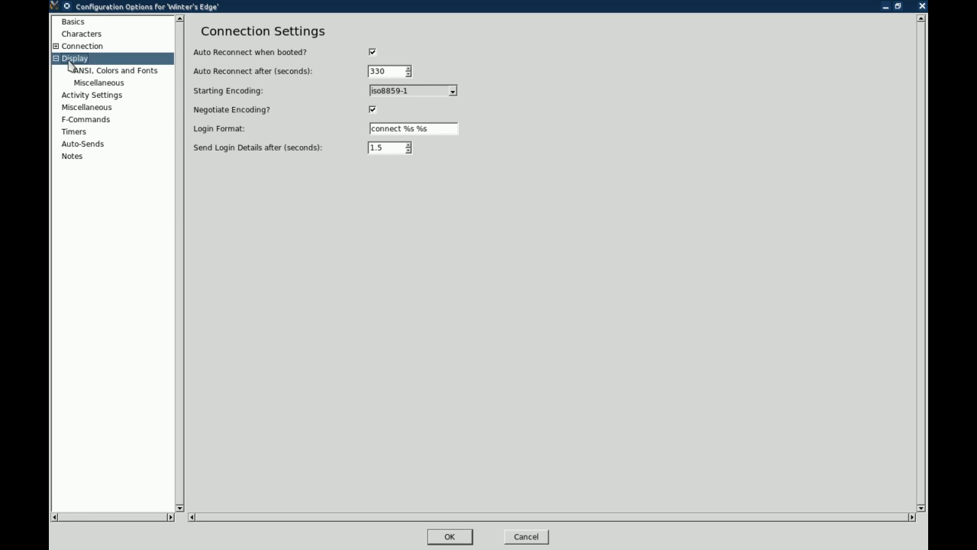
{"action": "left_click", "coordinate": [88, 71]}
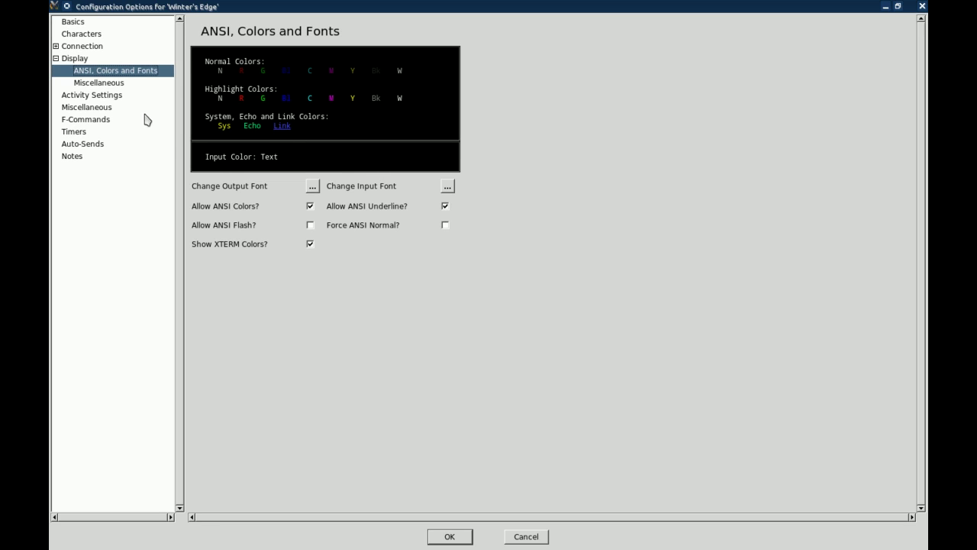
{"action": "key", "text": "Down"}
{"action": "key", "text": "Up"}
{"action": "left_click", "coordinate": [118, 85]}
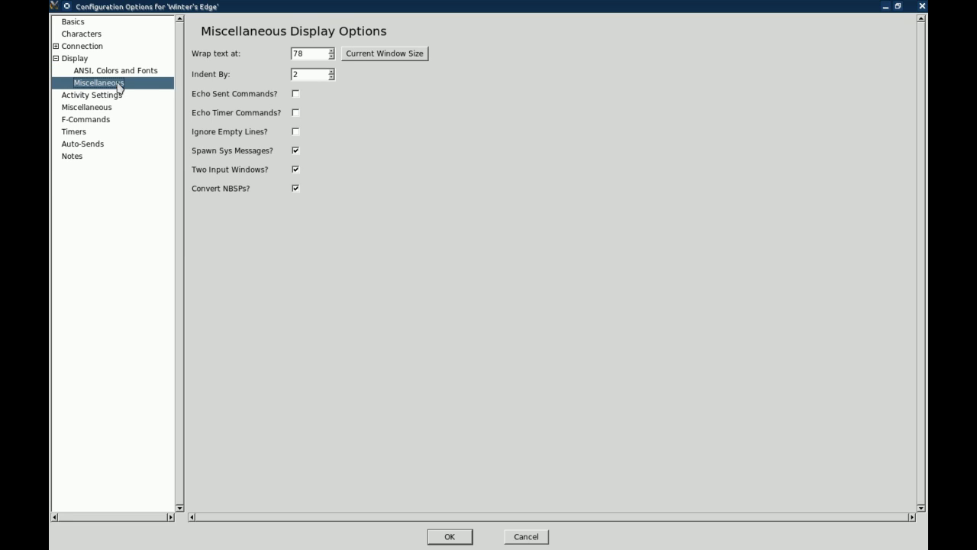
Review the Activity Settings and Miscellaneous pages, ending on F-Commands.
{"action": "left_click", "coordinate": [59, 61]}
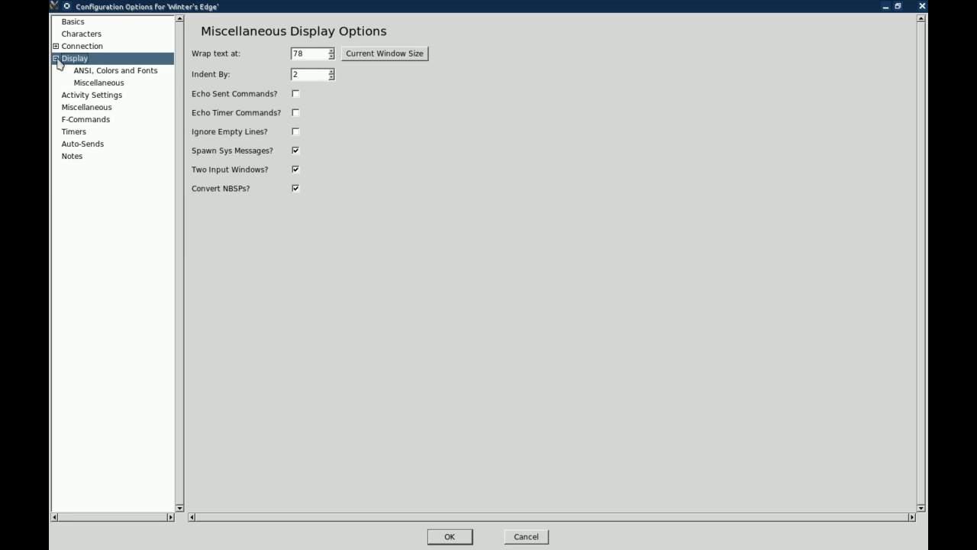
{"action": "left_click", "coordinate": [71, 98]}
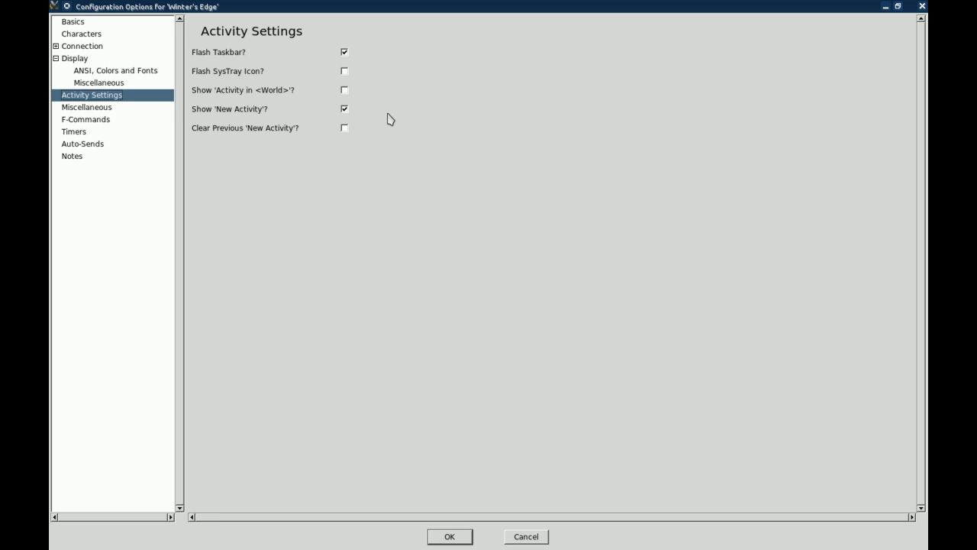
{"action": "left_click", "coordinate": [81, 111]}
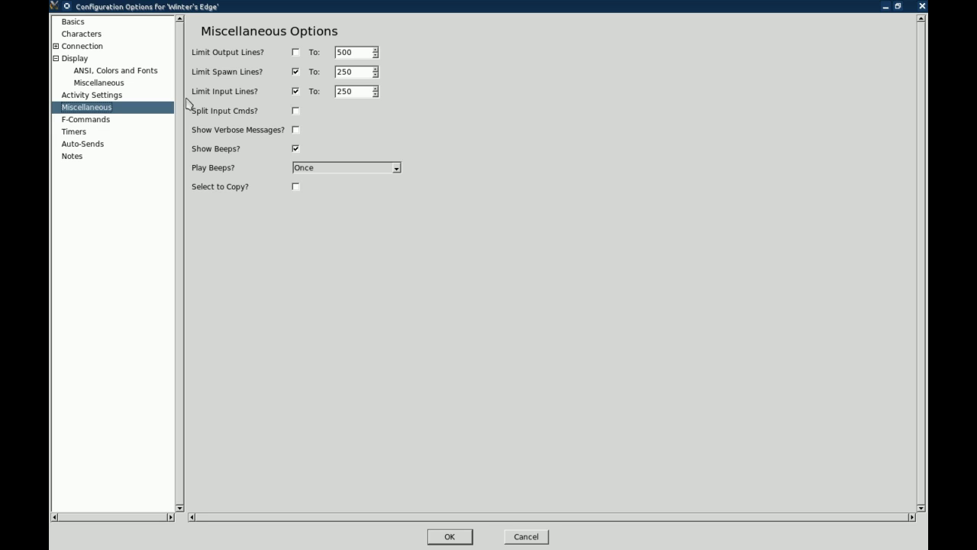
{"action": "left_click", "coordinate": [77, 120]}
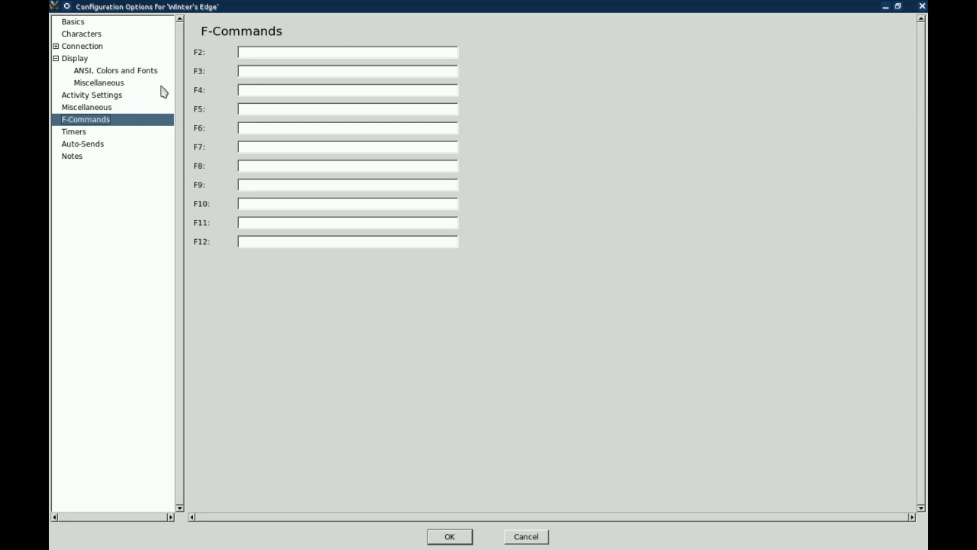
Look over the F2 command, Timers, Auto-Sends and Notes pages, then save the configuration with OK.
{"action": "left_click", "coordinate": [261, 54]}
{"action": "left_click", "coordinate": [77, 132]}
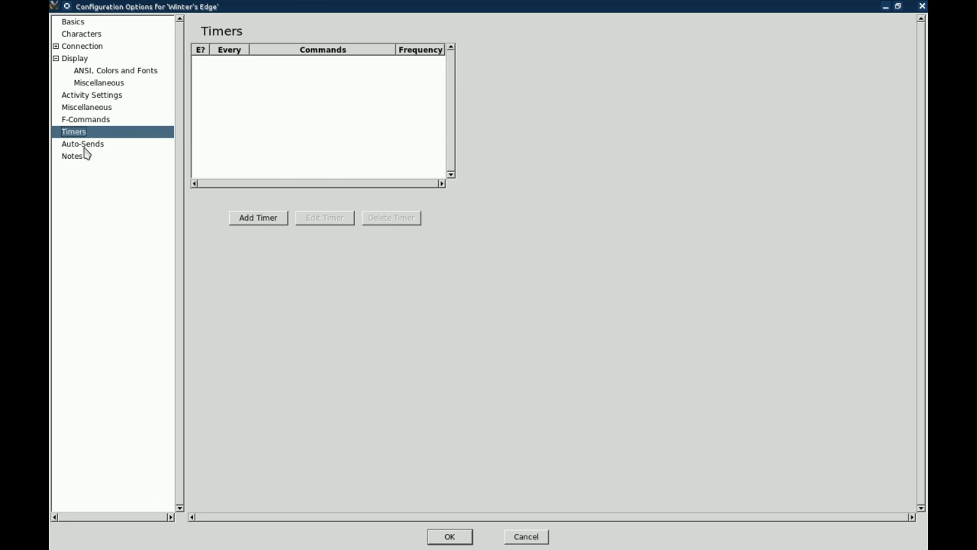
{"action": "left_click", "coordinate": [84, 145]}
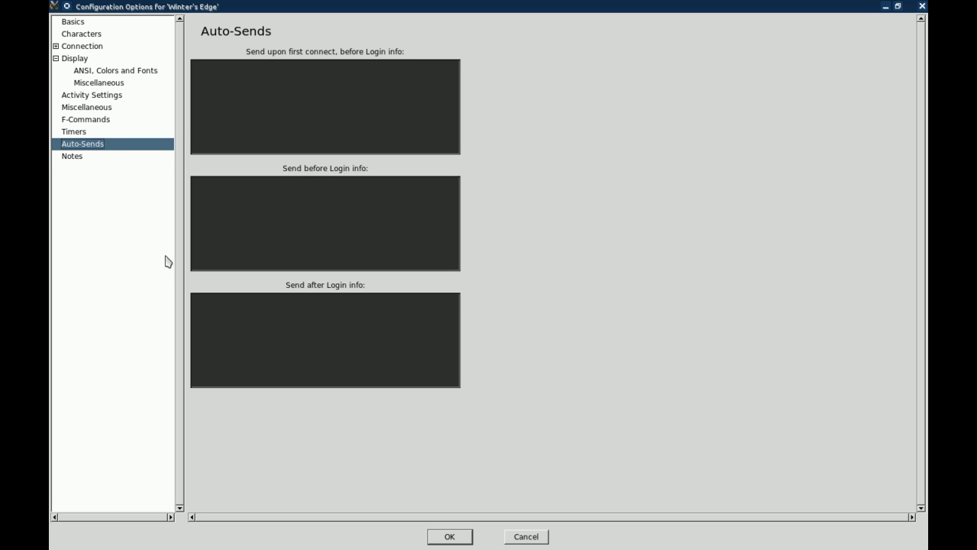
{"action": "left_click", "coordinate": [76, 157]}
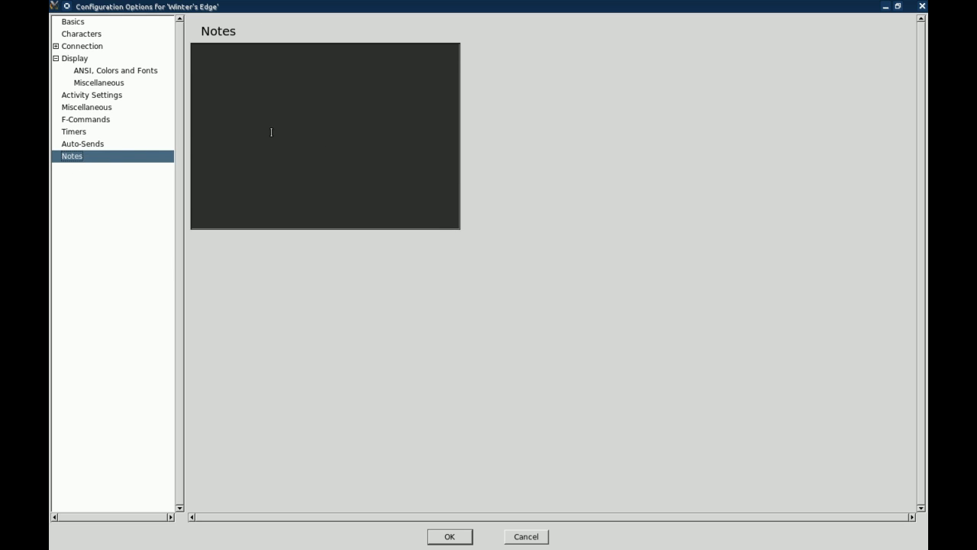
{"action": "left_click", "coordinate": [449, 538]}
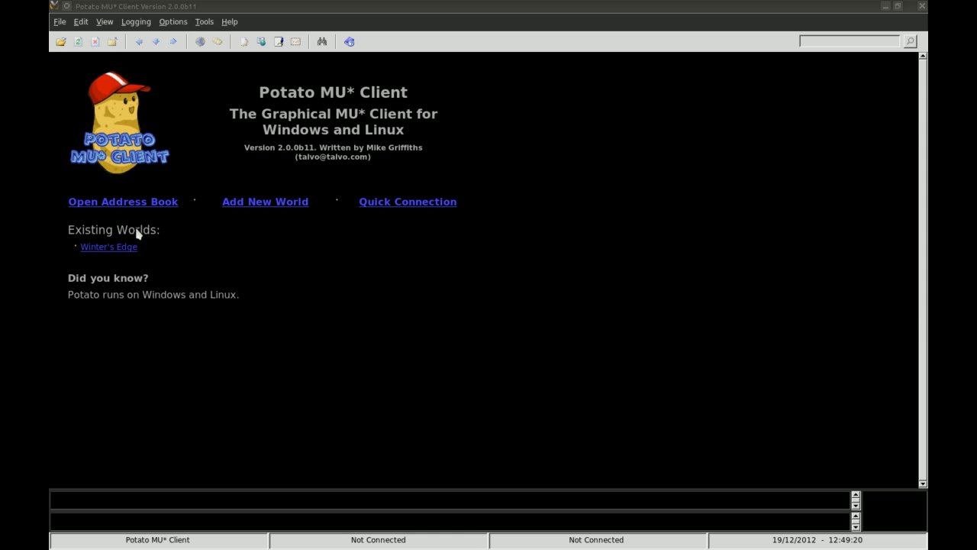
{"action": "left_click", "coordinate": [131, 205]}
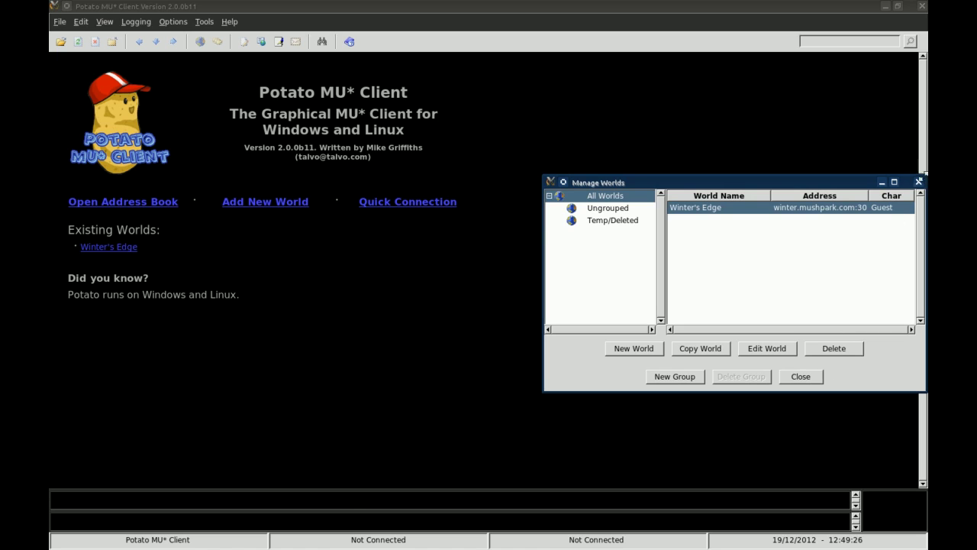
Close Manage Worlds and connect to Winter's Edge via its Existing Worlds link.
{"action": "left_click", "coordinate": [918, 183]}
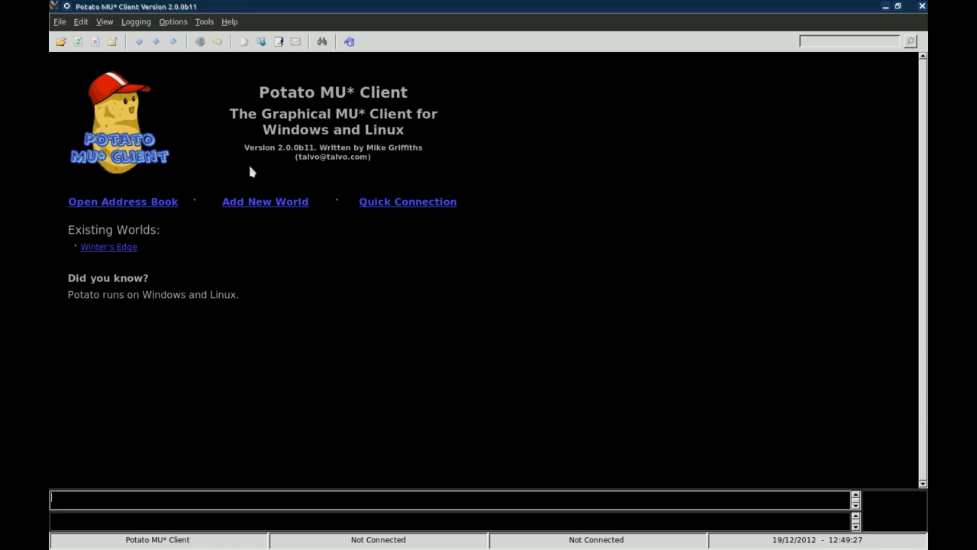
{"action": "left_click", "coordinate": [114, 248]}
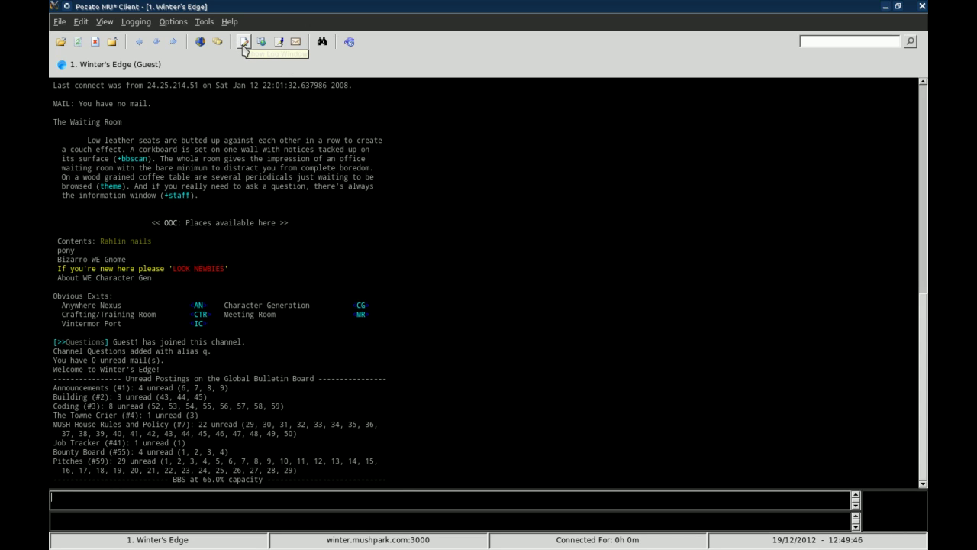
{"action": "left_click", "coordinate": [169, 23]}
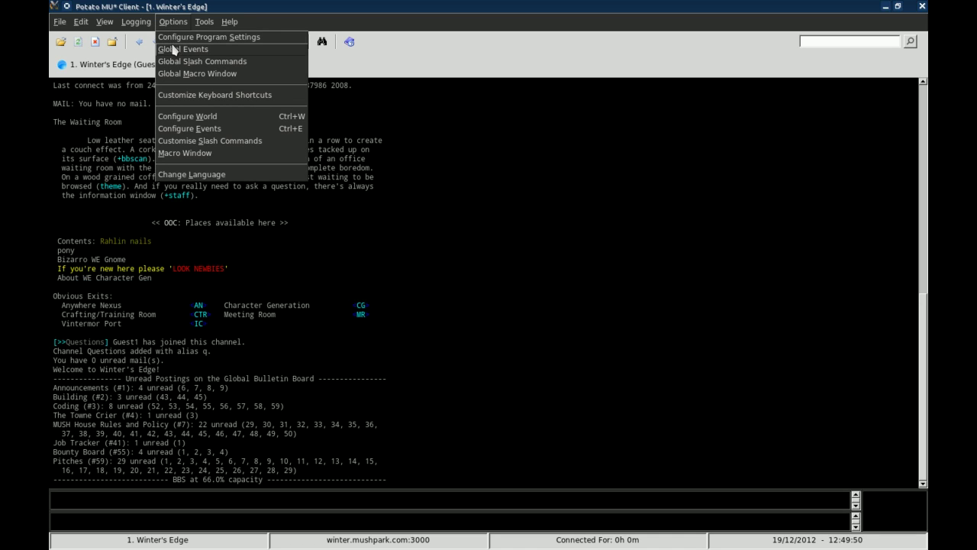
{"action": "left_click", "coordinate": [171, 118]}
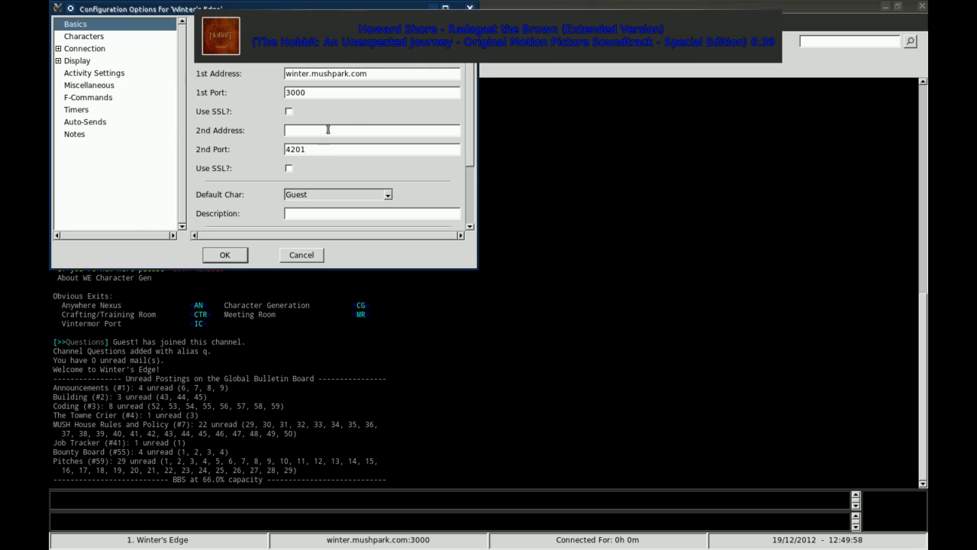
{"action": "left_click", "coordinate": [299, 255]}
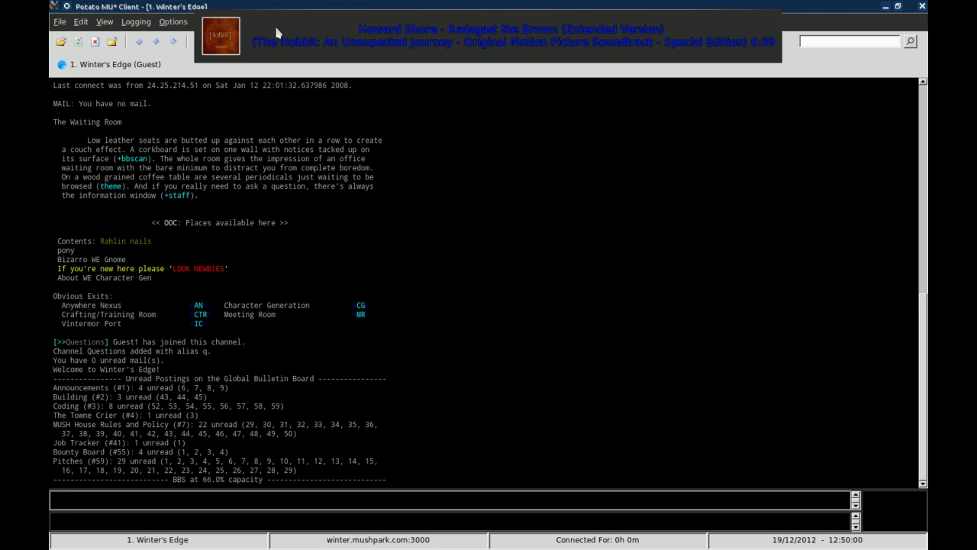
{"action": "left_click", "coordinate": [212, 24]}
{"action": "mouse_move", "coordinate": [172, 22]}
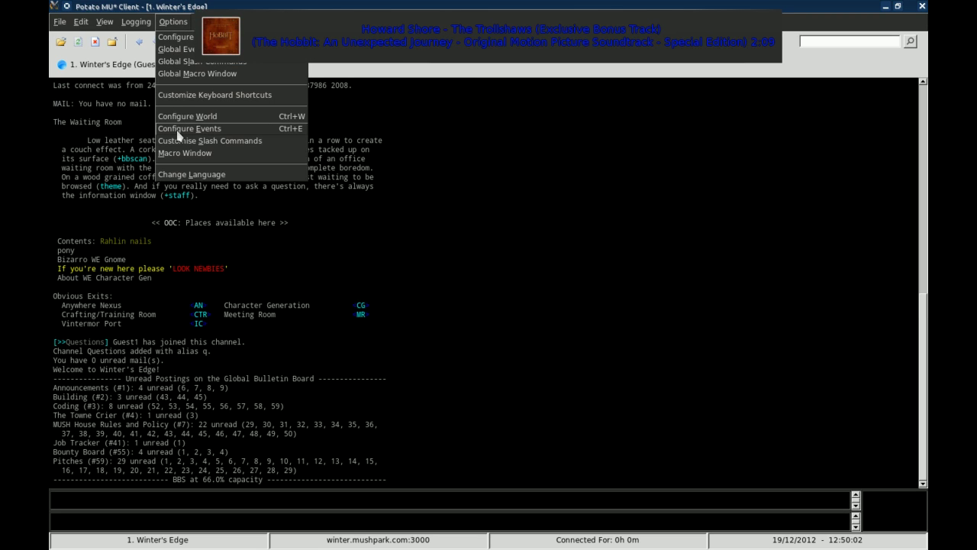
{"action": "left_click", "coordinate": [184, 142]}
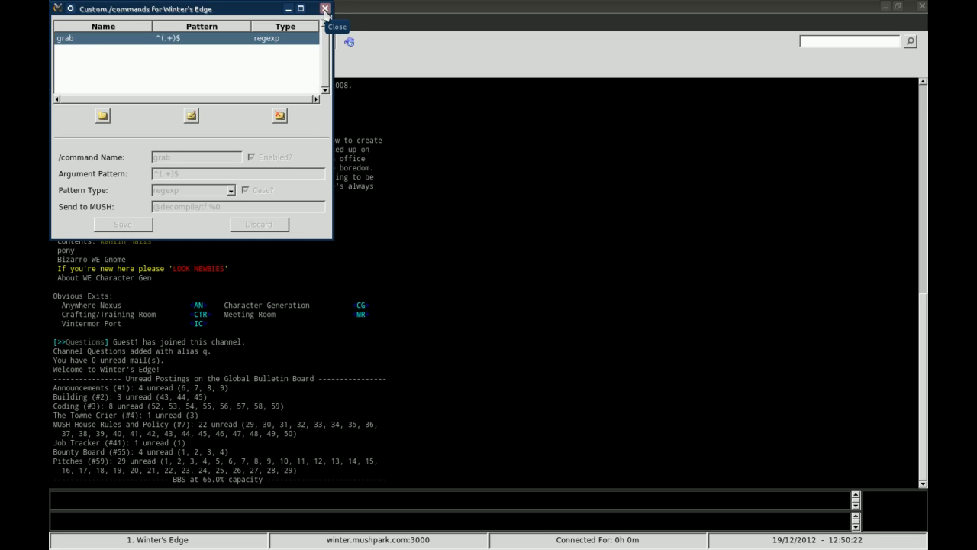
{"action": "left_click", "coordinate": [325, 10]}
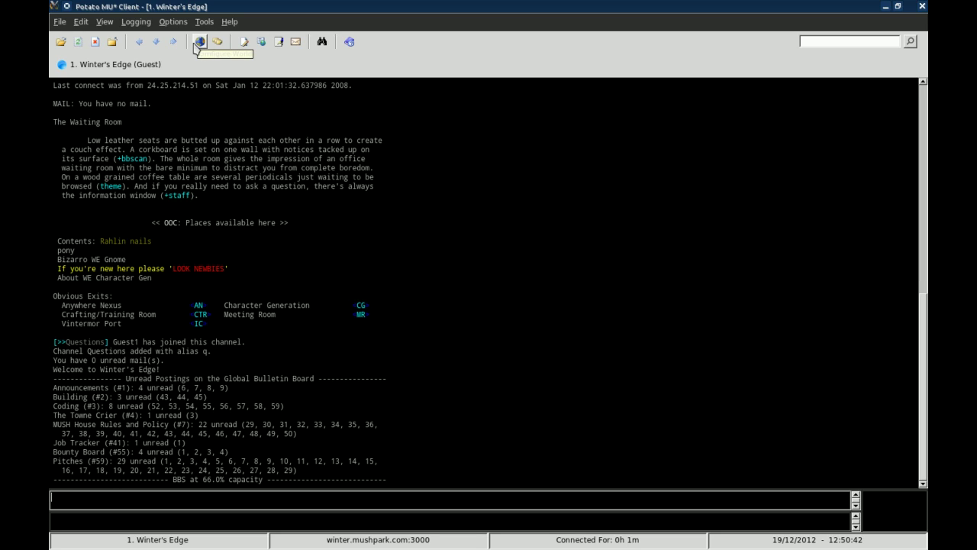
Open the Log Window from the Logging menu and keep the Main Window buffer included.
{"action": "left_click", "coordinate": [140, 24]}
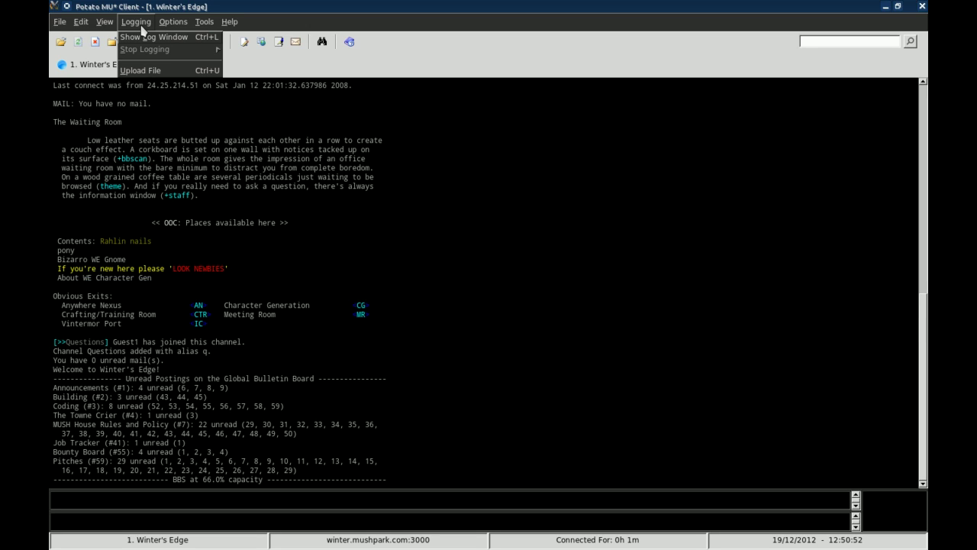
{"action": "left_click", "coordinate": [155, 40]}
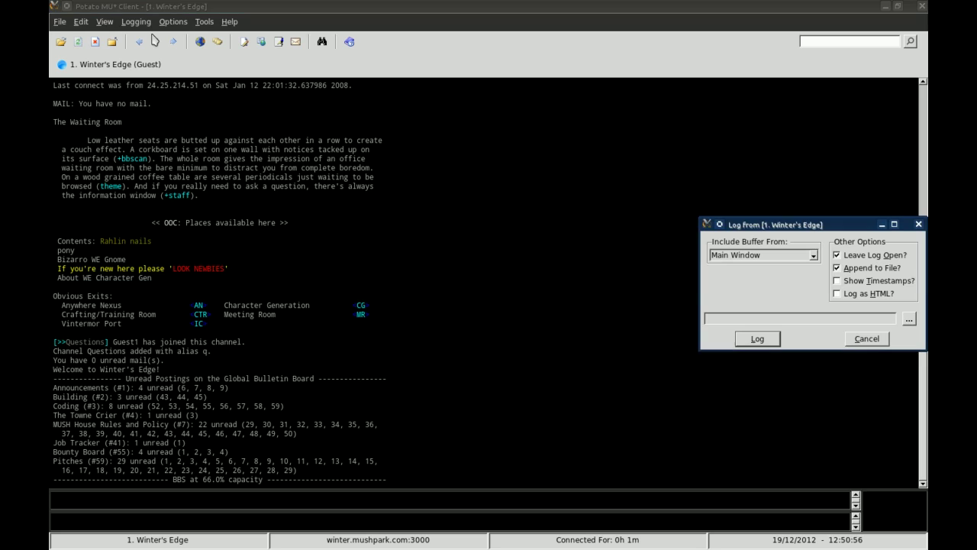
{"action": "left_click_drag", "start_coordinate": [783, 224], "coordinate": [561, 158]}
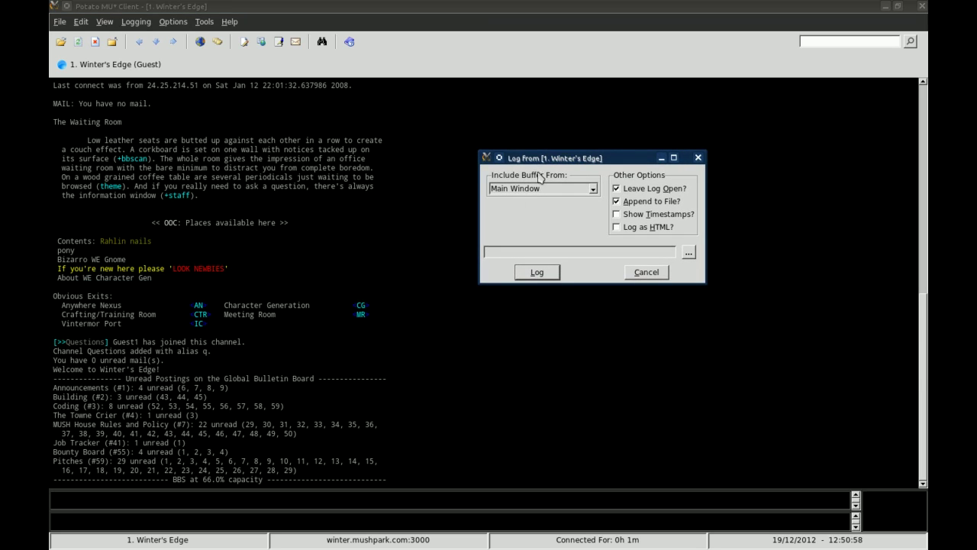
{"action": "left_click", "coordinate": [593, 189]}
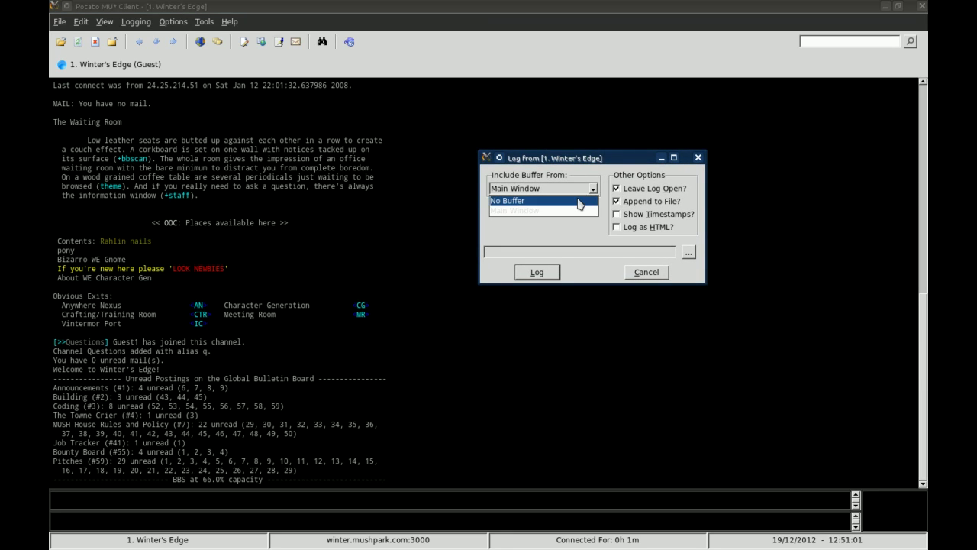
{"action": "left_click", "coordinate": [569, 211]}
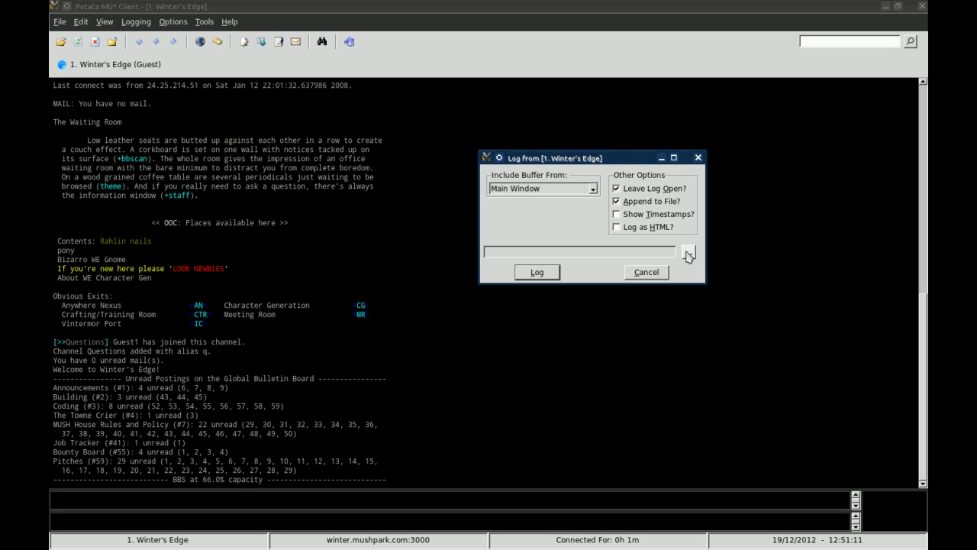
Set the log file to video-example.log and start logging.
{"action": "left_click", "coordinate": [689, 252]}
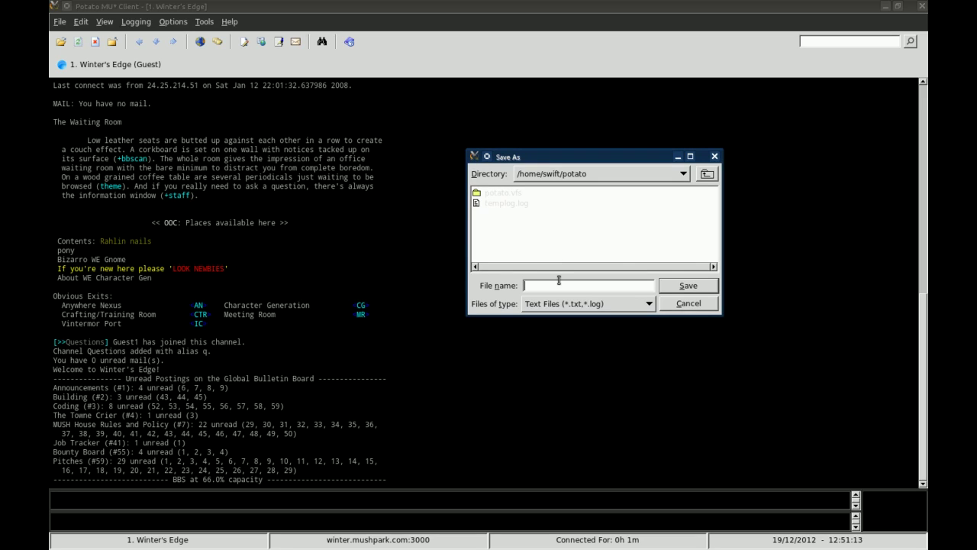
{"action": "type", "text": "video-example.log"}
{"action": "left_click", "coordinate": [697, 285]}
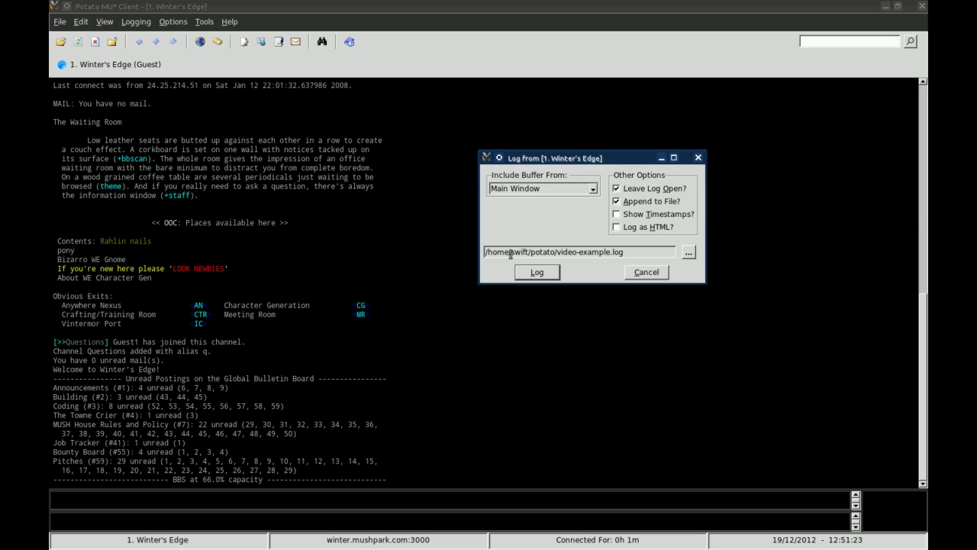
{"action": "left_click", "coordinate": [536, 273]}
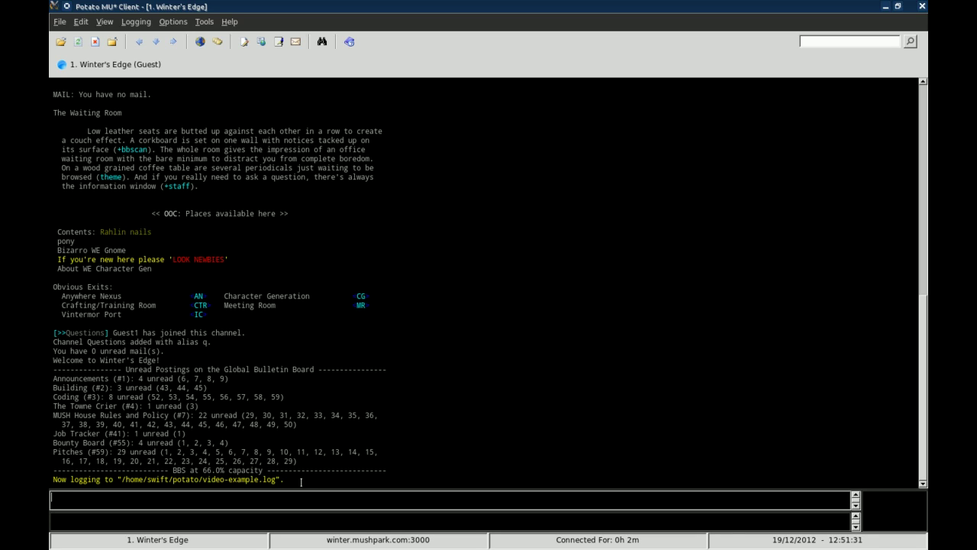
Open a TextEd window and enter '+bgset example 1' and '+bgset example 2' on two lines.
{"action": "left_click", "coordinate": [279, 41]}
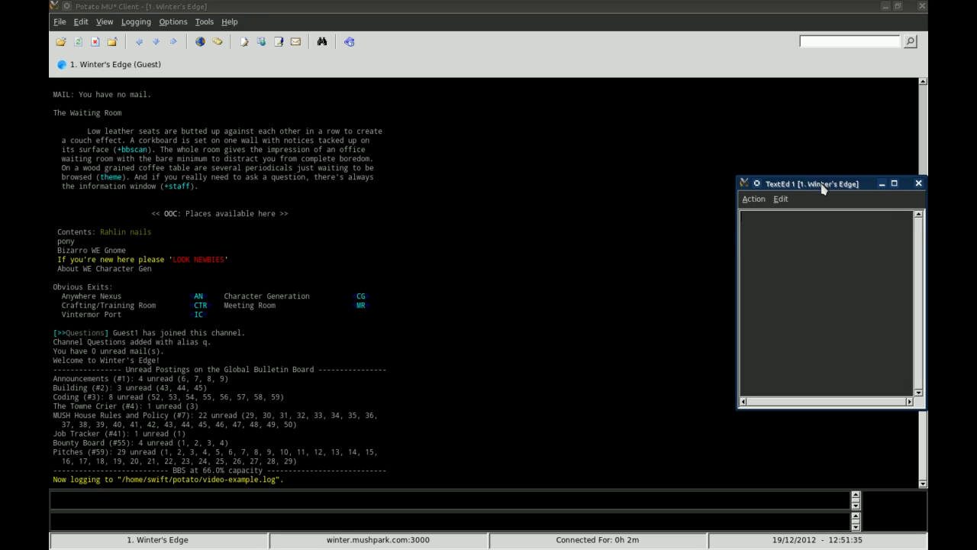
{"action": "left_click_drag", "start_coordinate": [820, 183], "coordinate": [516, 108]}
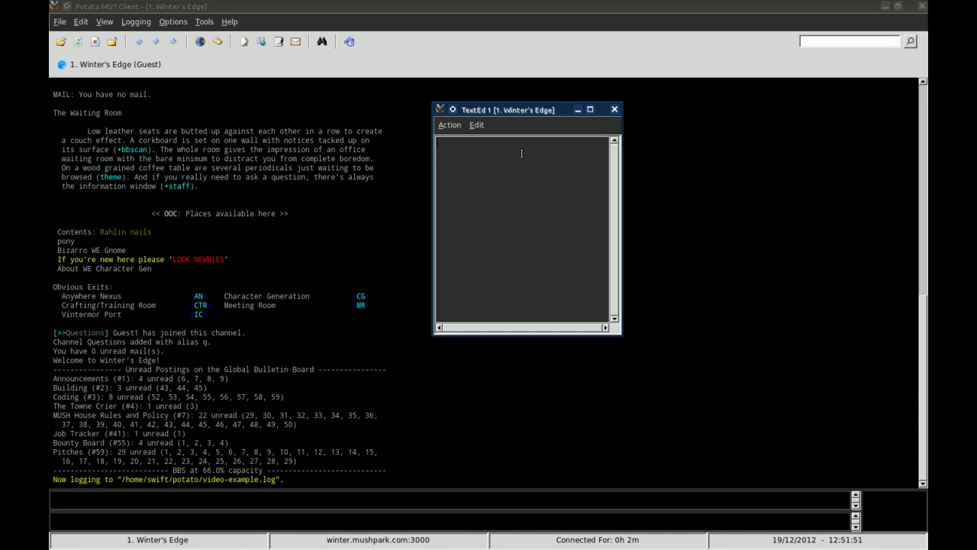
{"action": "type", "text": "+bgset exm"}
{"action": "key", "text": "BackSpace"}
{"action": "type", "text": "ample 1"}
{"action": "key", "text": "Return"}
{"action": "type", "text": "+b"}
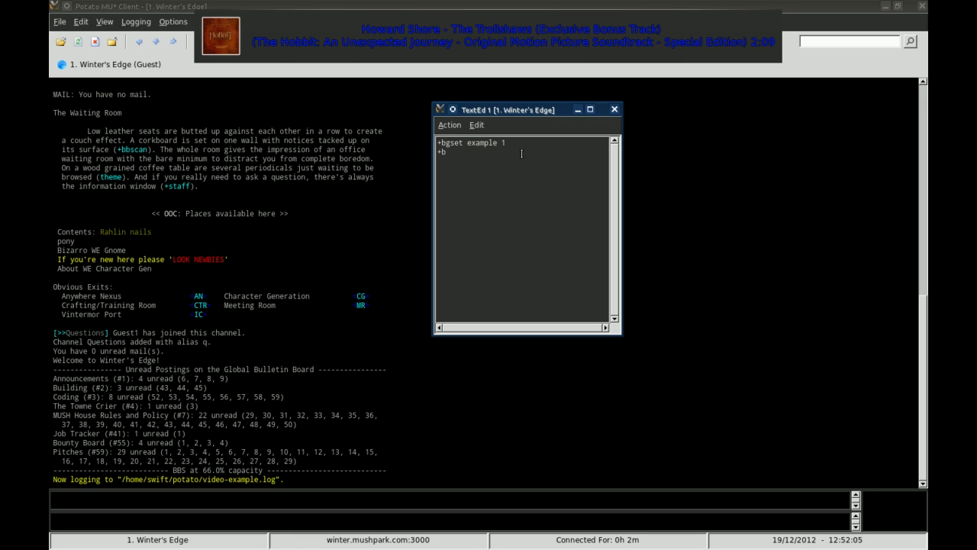
{"action": "type", "text": "gset example 2"}
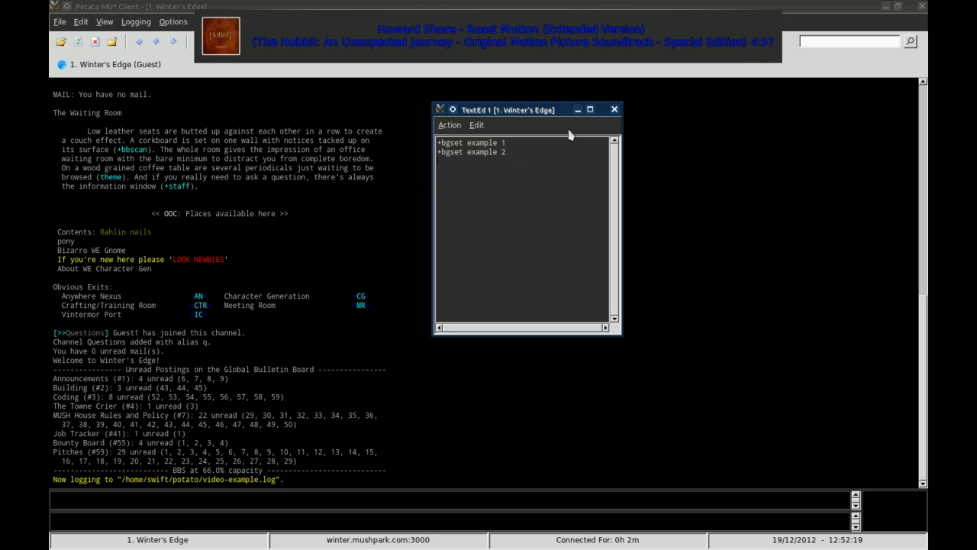
Select and delete both +bgset lines in the text editor, leaving it empty.
{"action": "left_click", "coordinate": [447, 126]}
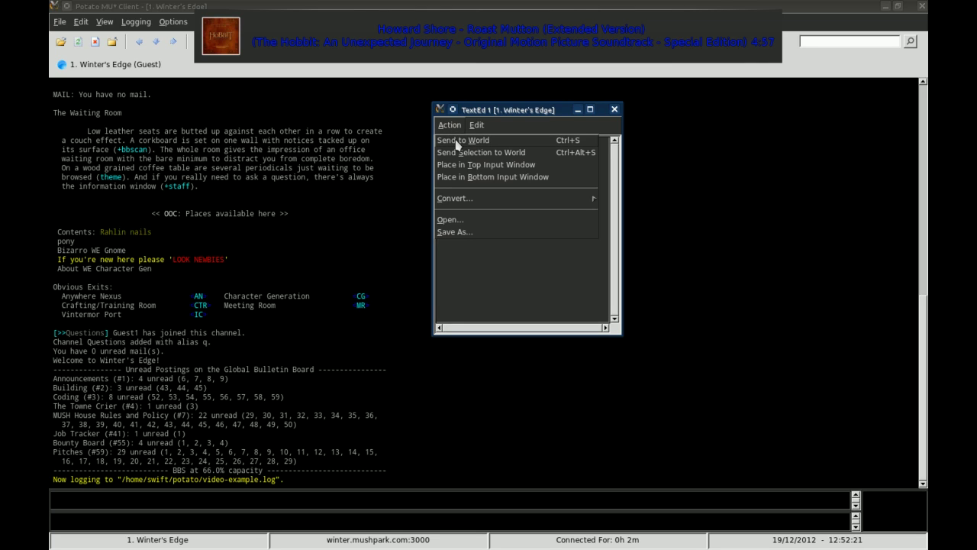
{"action": "left_click", "coordinate": [477, 304]}
{"action": "type", "text": "+bgset example 1 +bgset example 2"}
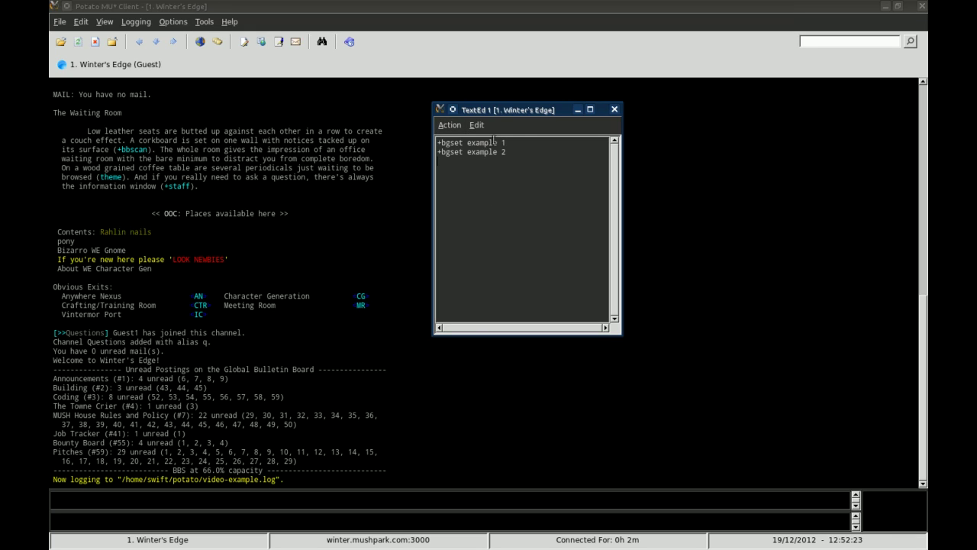
{"action": "left_click_drag", "start_coordinate": [505, 152], "coordinate": [429, 134]}
{"action": "key", "text": "Delete"}
Bring up the Action > Open... file dialog and cancel it without loading anything.
{"action": "left_click", "coordinate": [451, 126]}
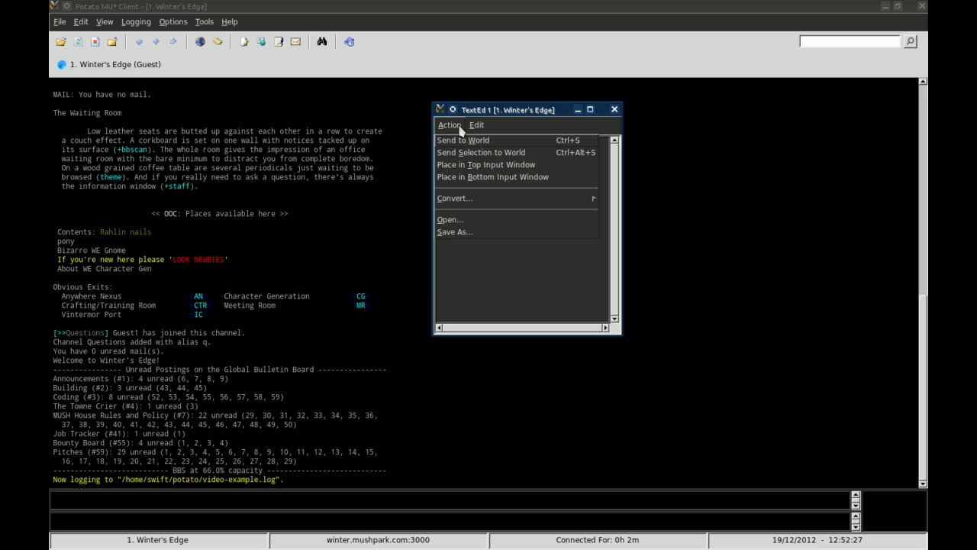
{"action": "left_click", "coordinate": [452, 220]}
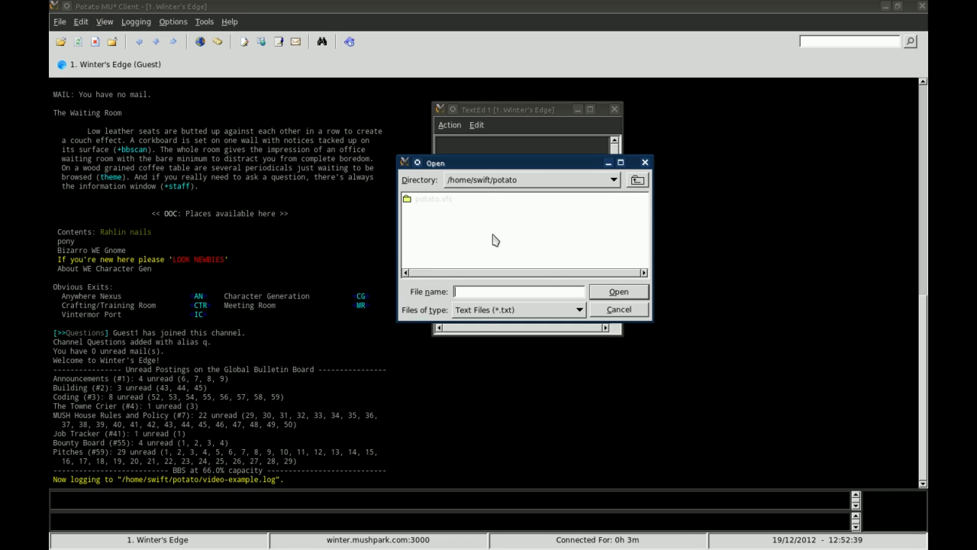
{"action": "left_click", "coordinate": [621, 294]}
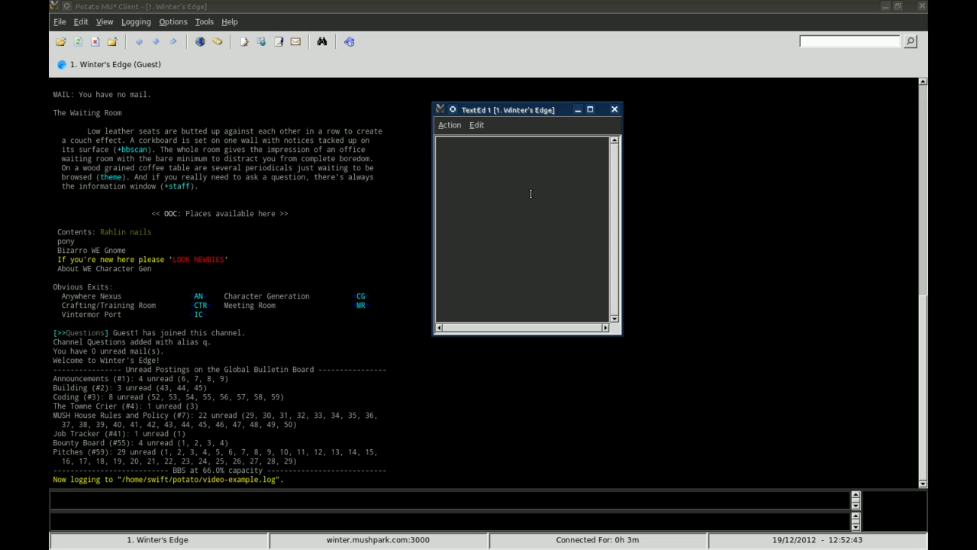
Glance at the Action and Edit menus, then close the TextEd editor.
{"action": "left_click", "coordinate": [450, 125]}
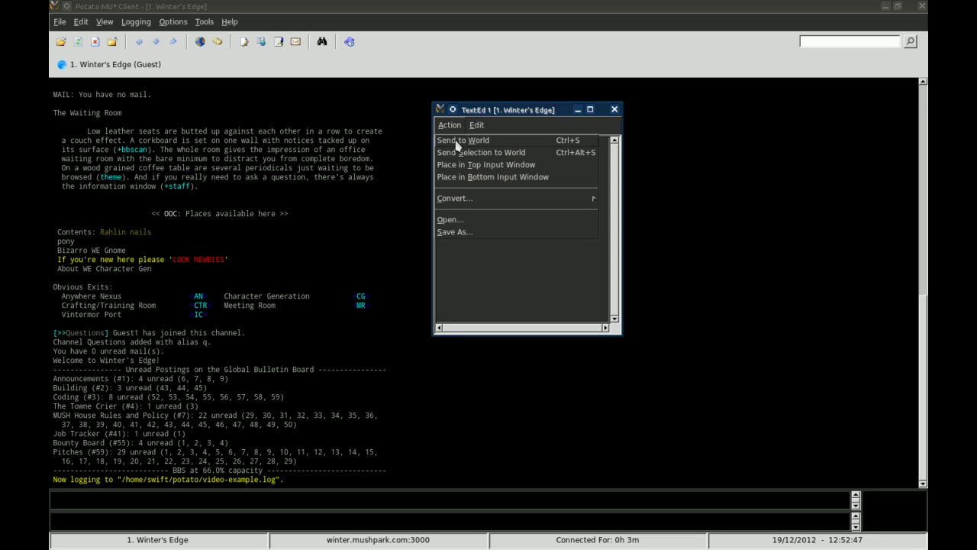
{"action": "left_click", "coordinate": [478, 111]}
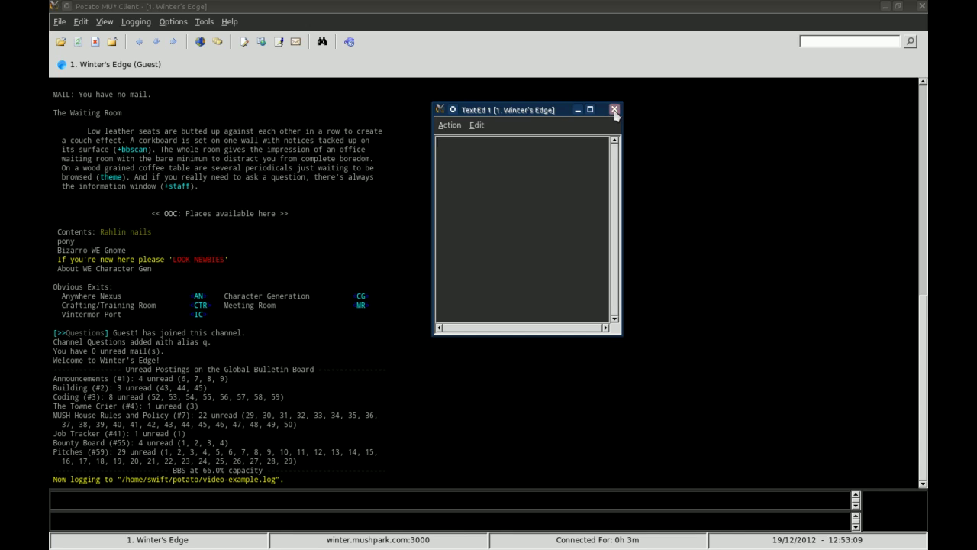
{"action": "left_click", "coordinate": [615, 109]}
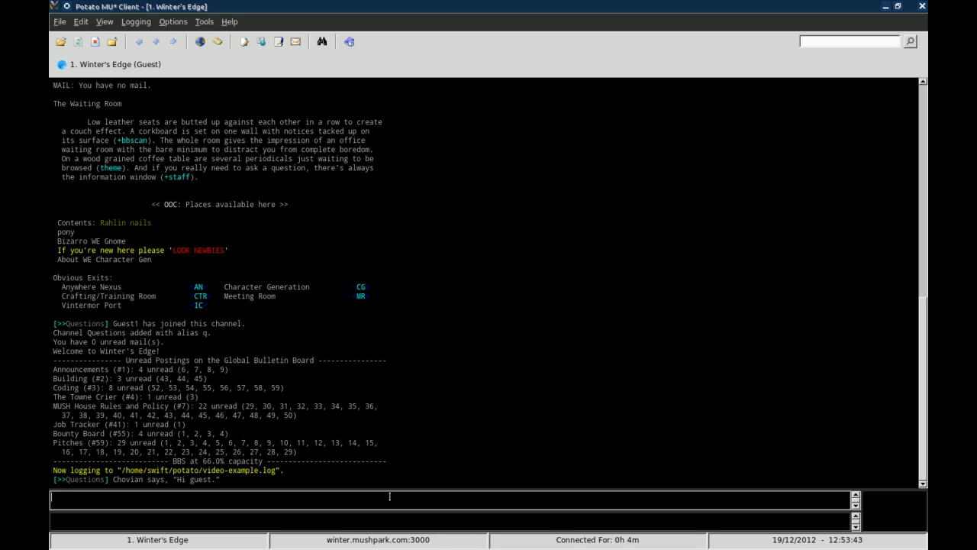
Hold 'asjdfjaksfjaksl jsak;sfjdkj' in the upper input line and '+q' in the lower one, returning to the upper line.
{"action": "type", "text": "asjdfjaksfjaksl jsak;sfjdkj"}
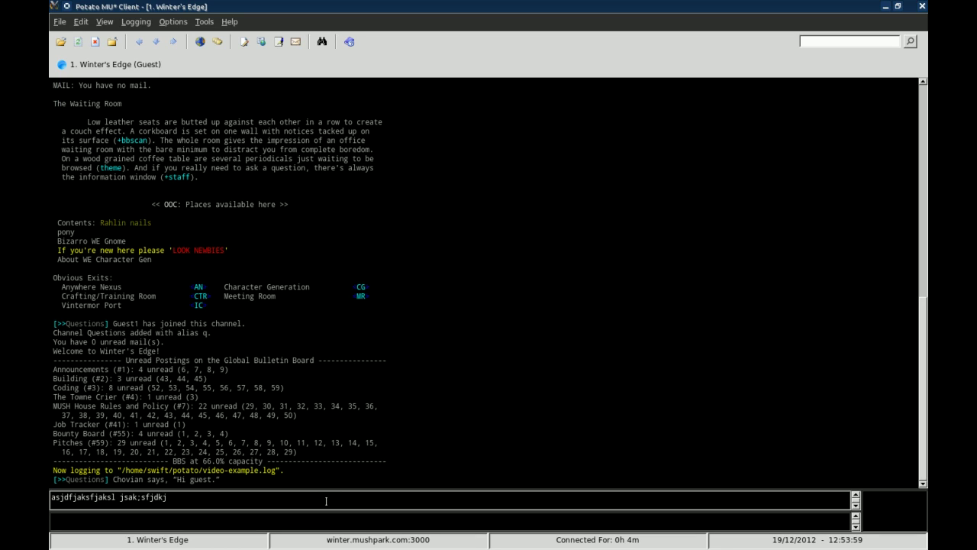
{"action": "left_click", "coordinate": [334, 524]}
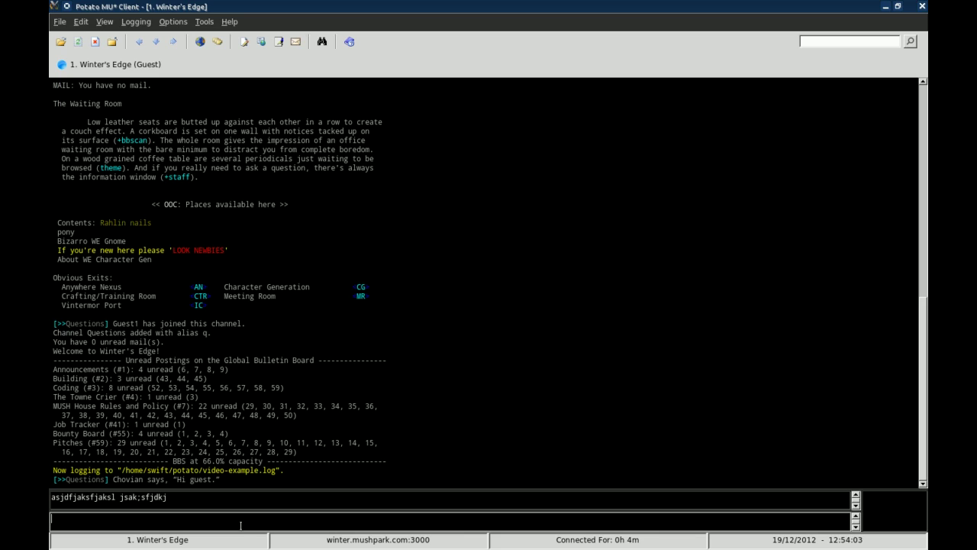
{"action": "type", "text": "+Qc"}
{"action": "key", "text": "BackSpace"}
{"action": "key", "text": "BackSpace"}
{"action": "type", "text": "q"}
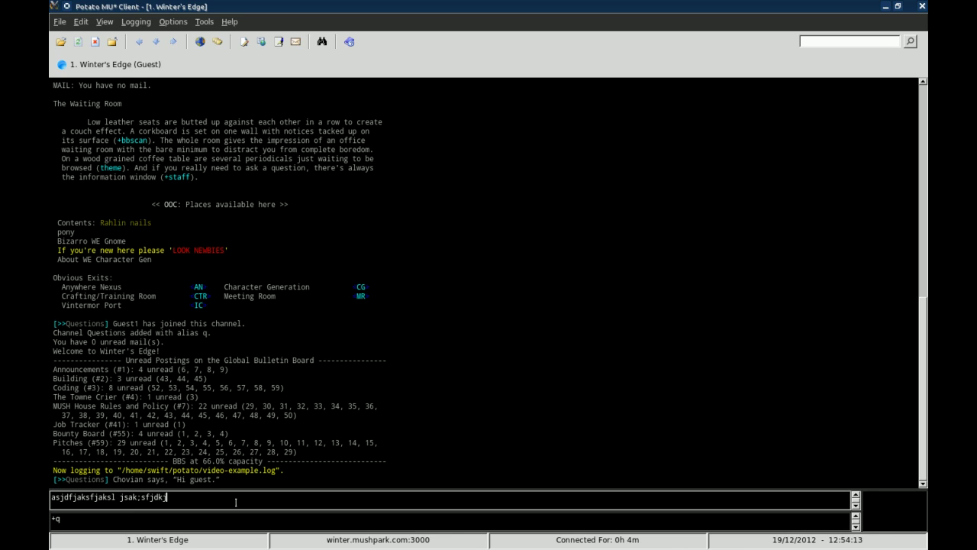
{"action": "left_click", "coordinate": [239, 508]}
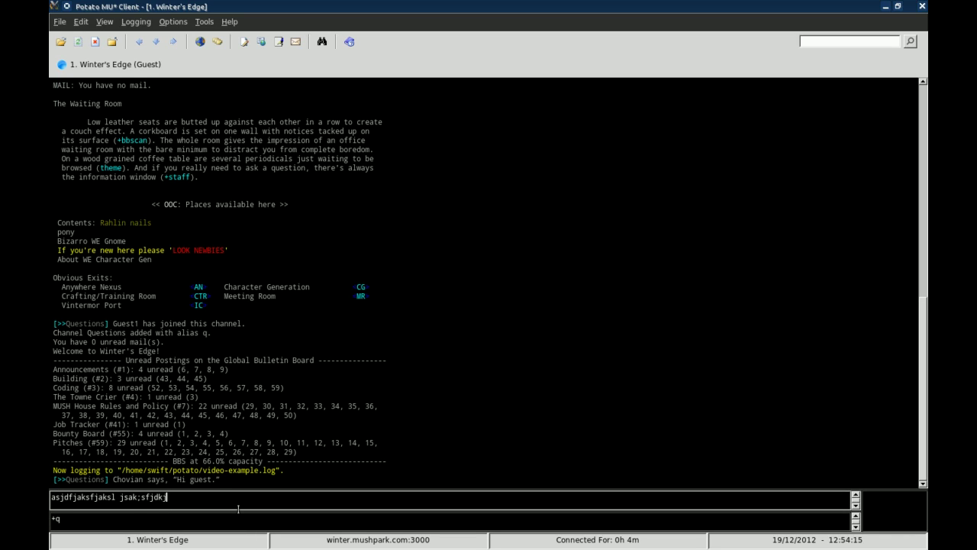